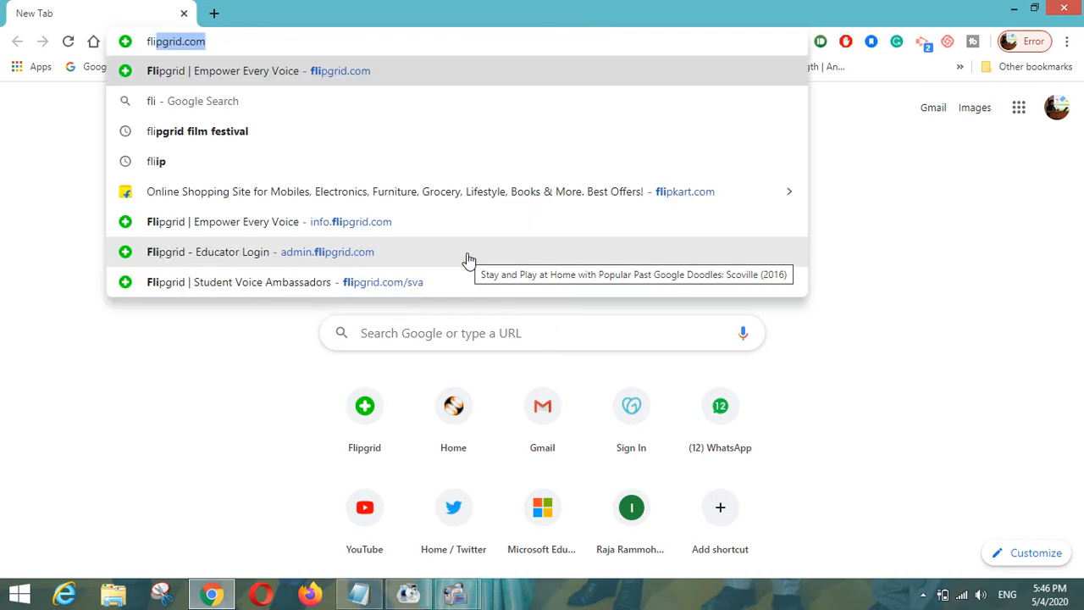
- Load flipgrid.com from the 'flip' suggestion in Chrome's address bar
{"action": "key", "text": "Return"}
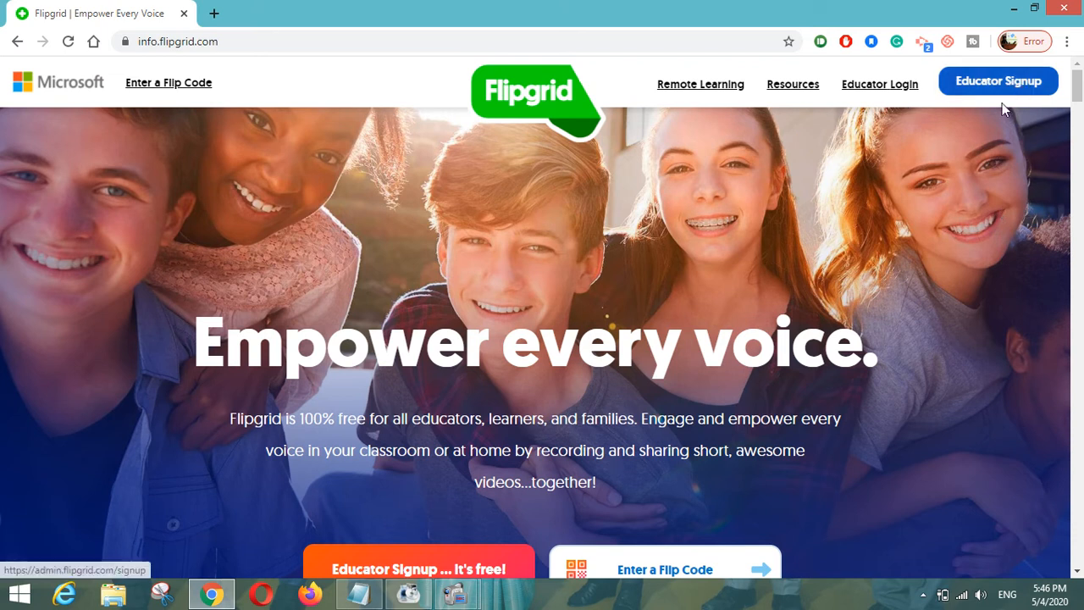
- Log in as an educator and begin adding a new grid from My Grids
{"action": "left_click", "coordinate": [883, 88]}
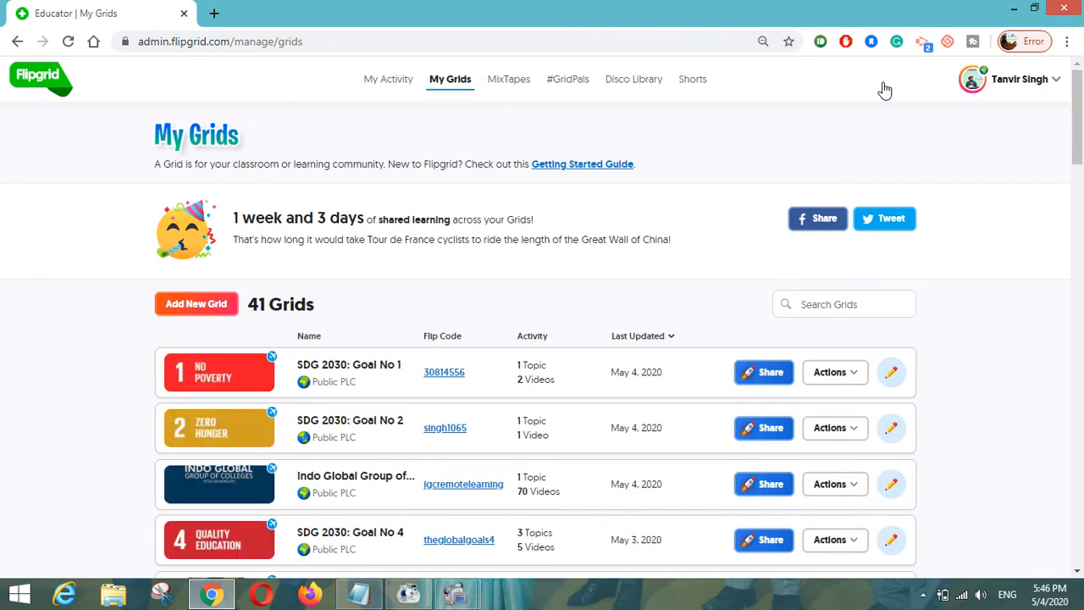
{"action": "left_click", "coordinate": [208, 310]}
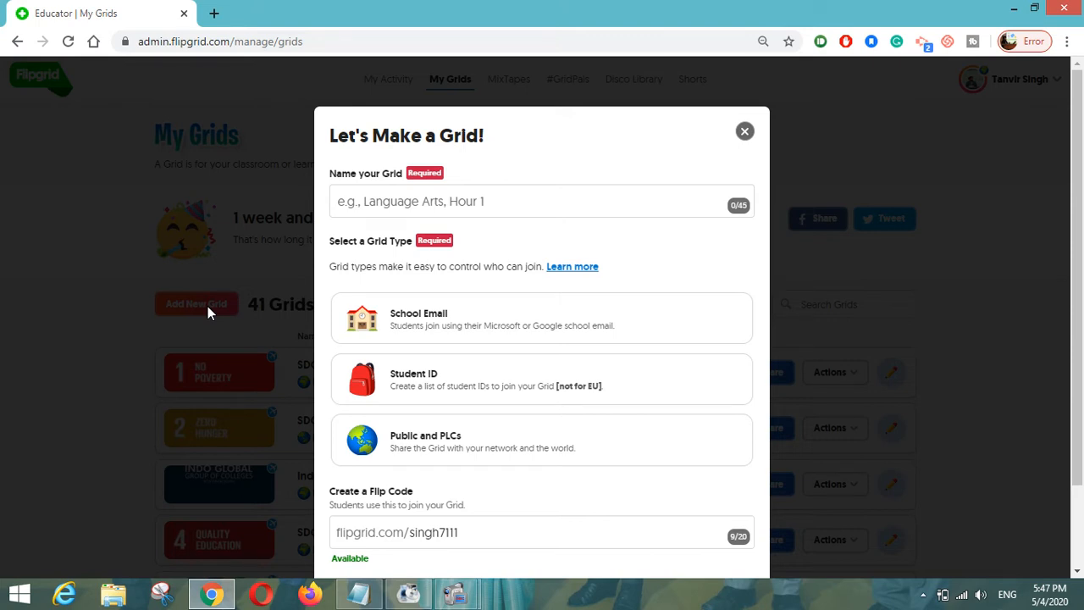
{"action": "left_click", "coordinate": [383, 206]}
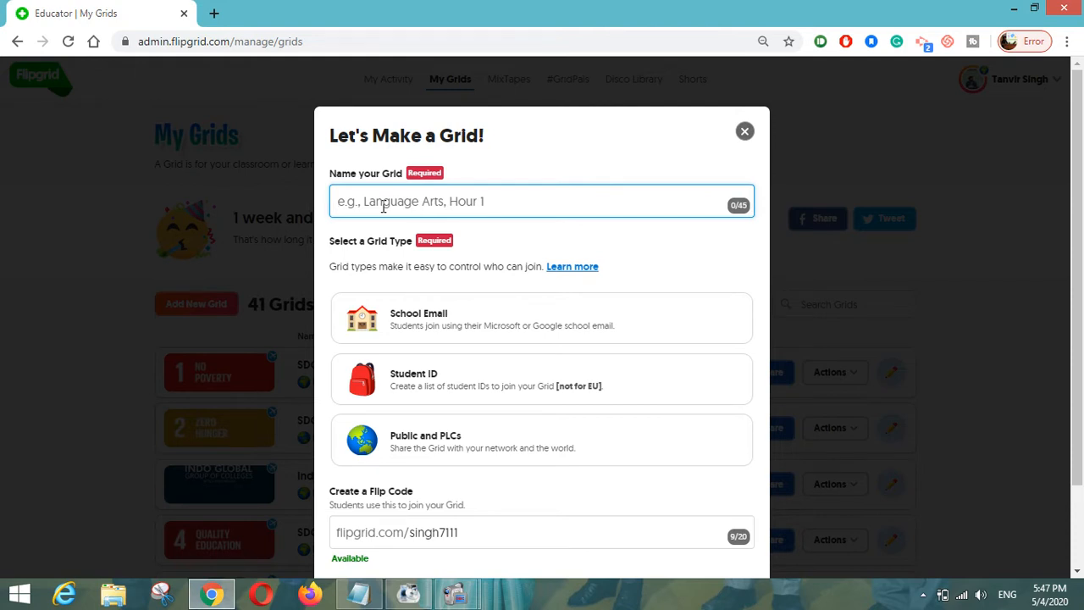
{"action": "type", "text": "Operat"}
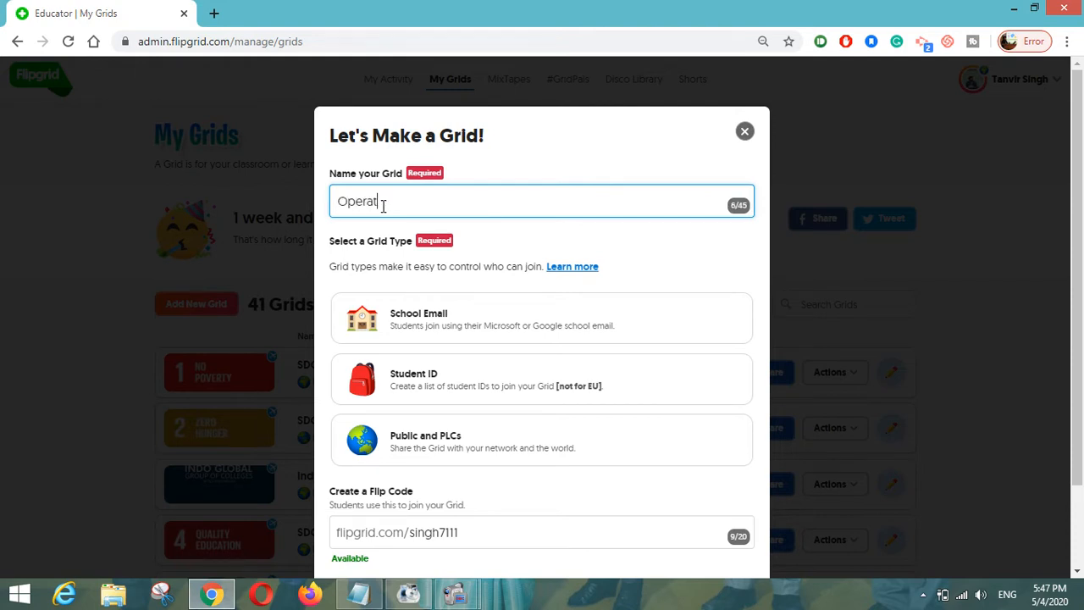
{"action": "type", "text": "ing Systems"}
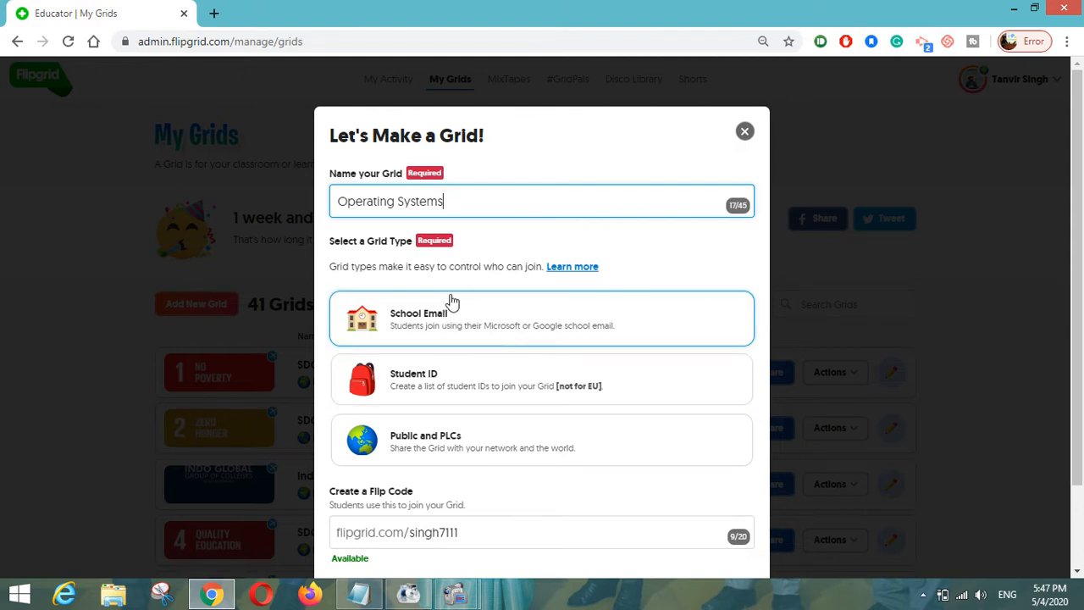
{"action": "scroll", "coordinate": [498, 375], "scroll_direction": "down", "scroll_amount": 1}
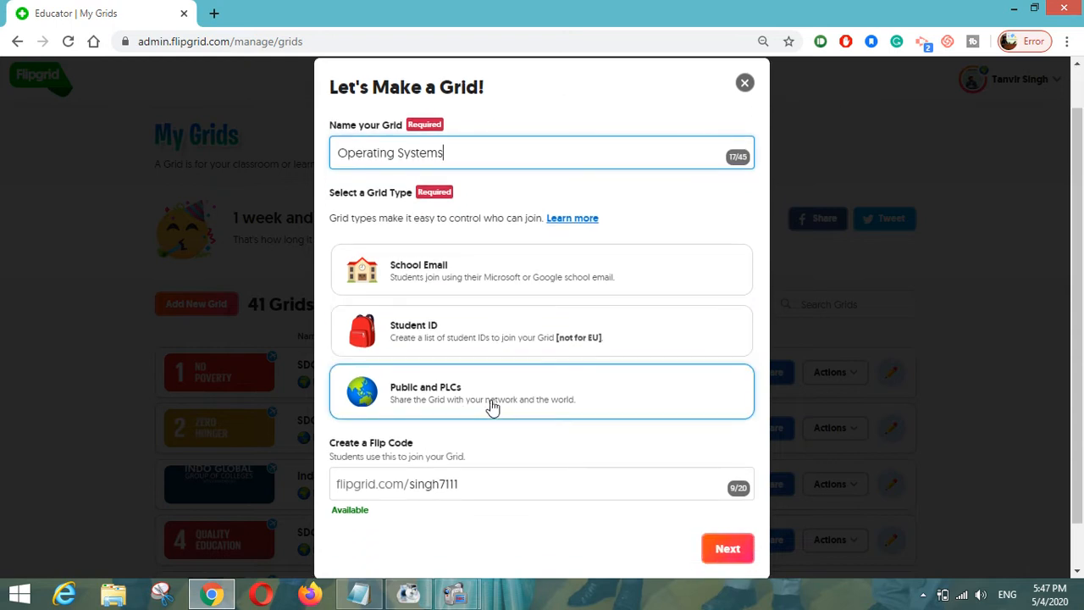
{"action": "left_click", "coordinate": [434, 397]}
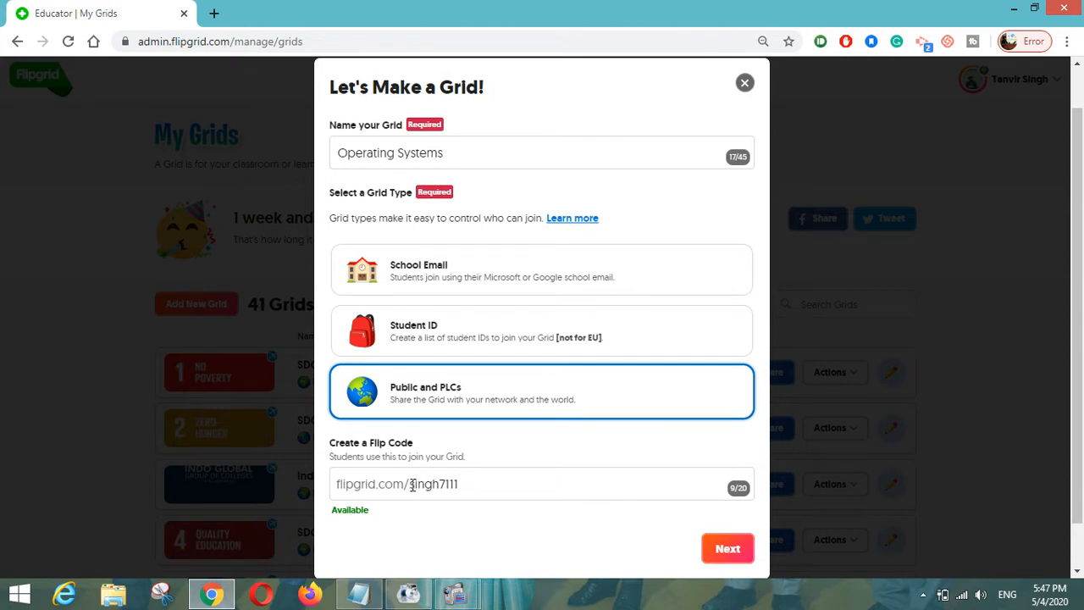
{"action": "left_click_drag", "start_coordinate": [411, 484], "coordinate": [462, 484]}
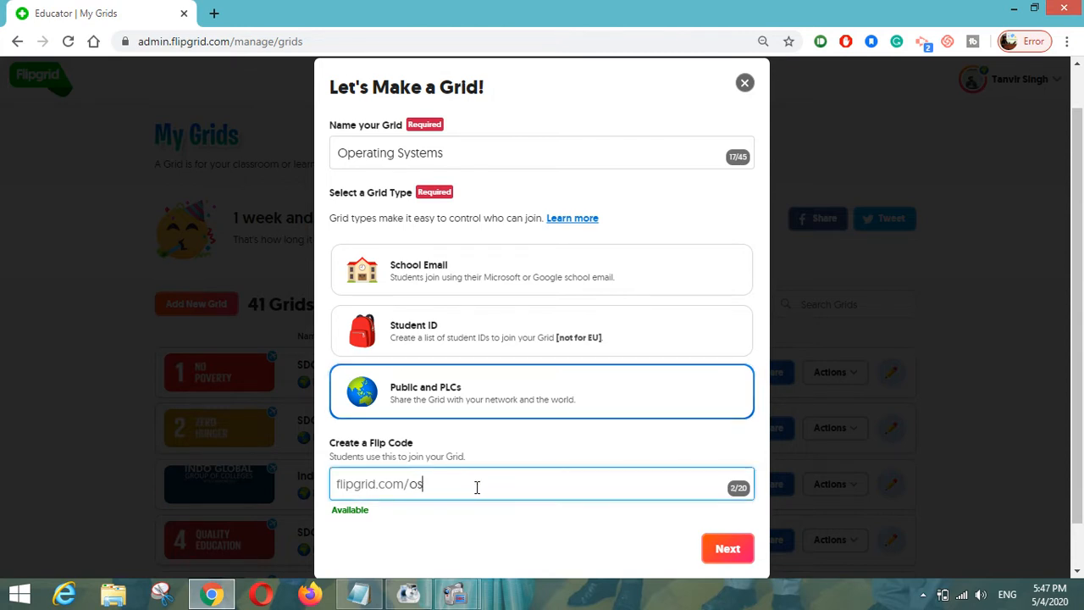
{"action": "left_click", "coordinate": [715, 551]}
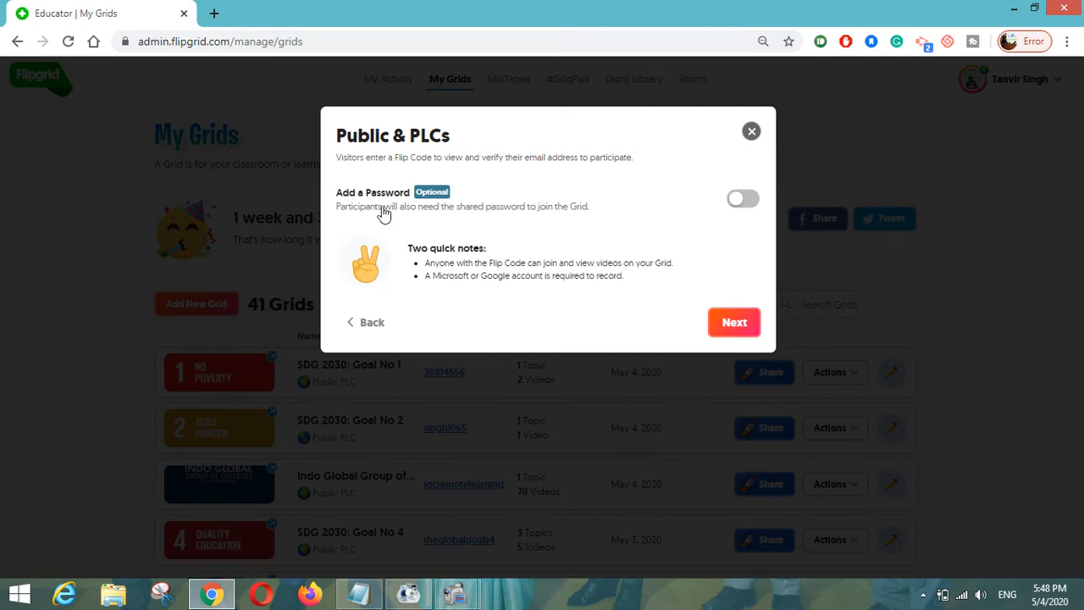
- Skip the password, open the new Operating Systems grid, and start a new topic
{"action": "left_click", "coordinate": [724, 325]}
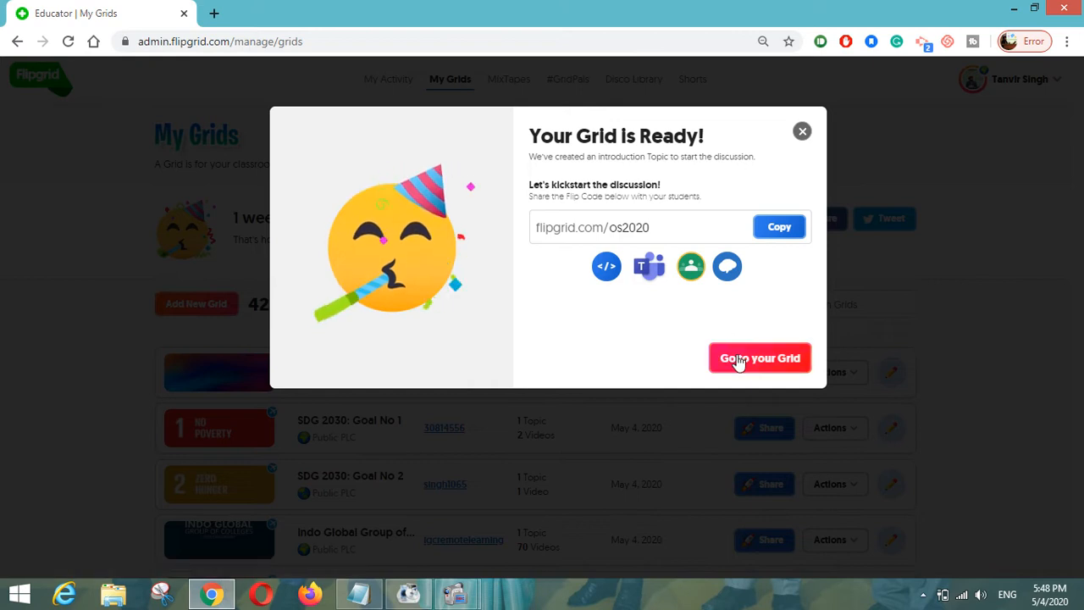
{"action": "left_click", "coordinate": [740, 359]}
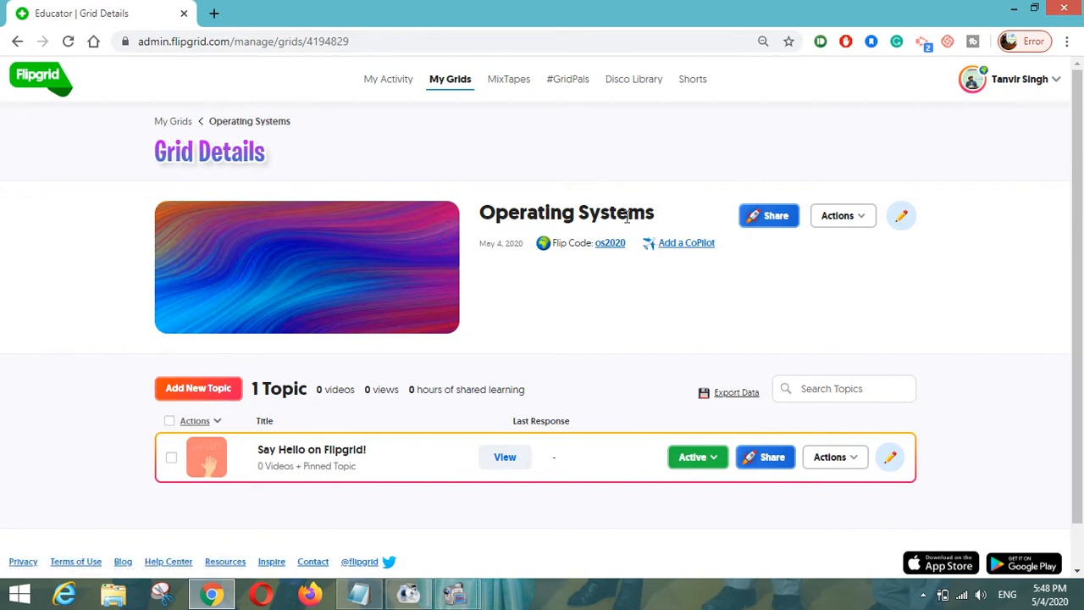
{"action": "scroll", "coordinate": [525, 341], "scroll_direction": "down", "scroll_amount": 1}
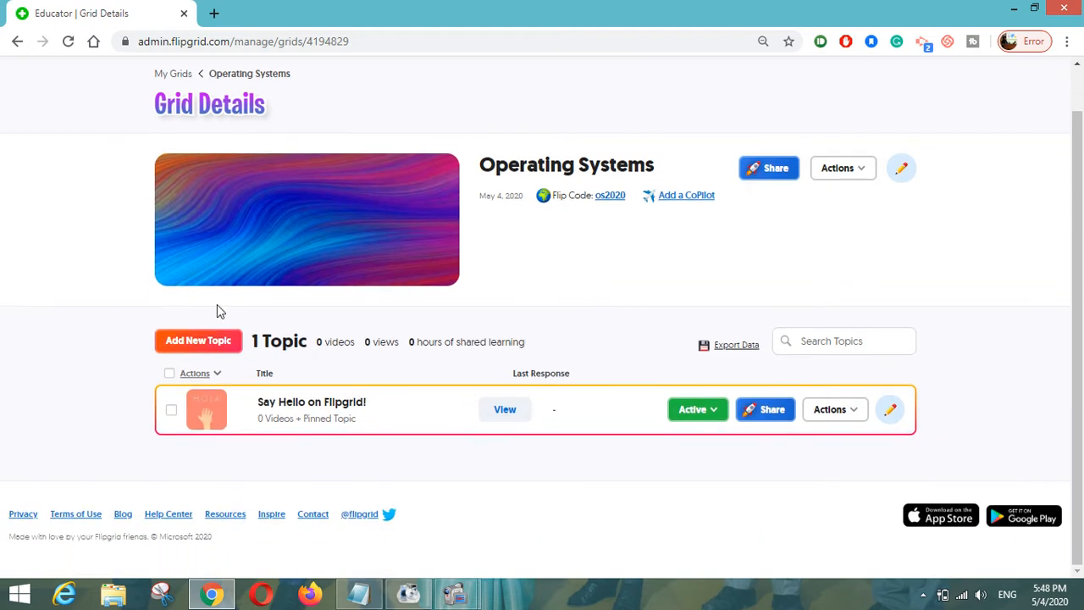
{"action": "left_click", "coordinate": [210, 347]}
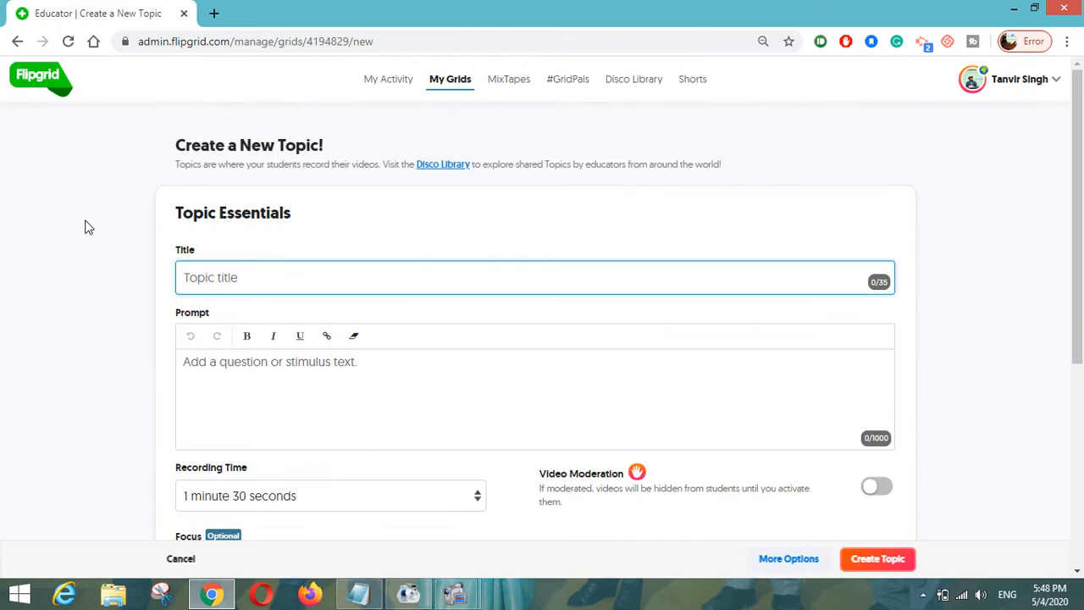
- Title the new topic 'Linux Operating System'
{"action": "scroll", "coordinate": [84, 227], "scroll_direction": "down", "scroll_amount": 1}
{"action": "type", "text": "Linu"}
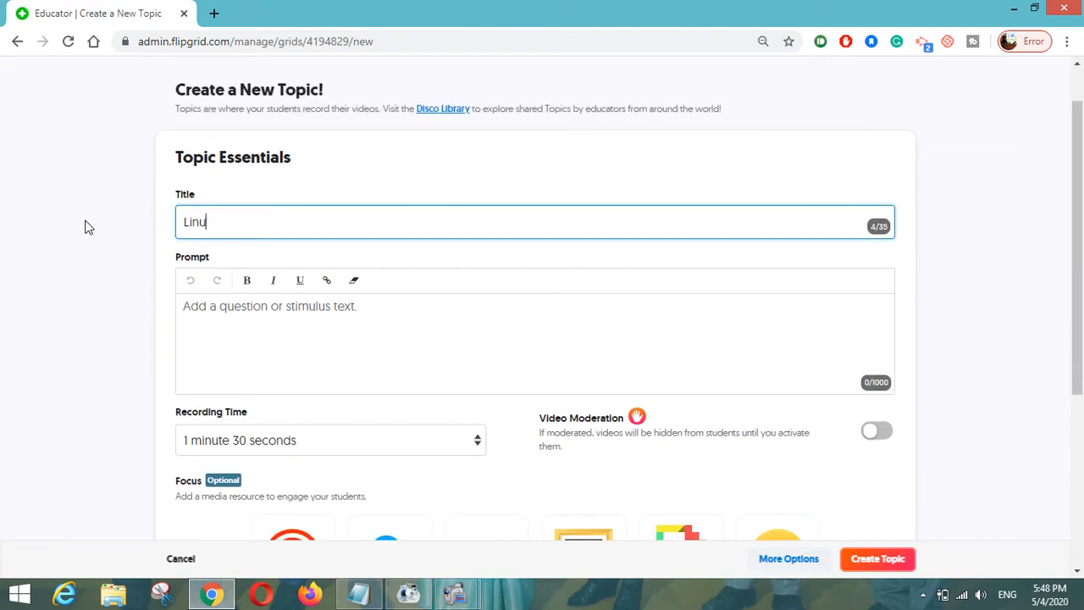
{"action": "type", "text": "x Operating System"}
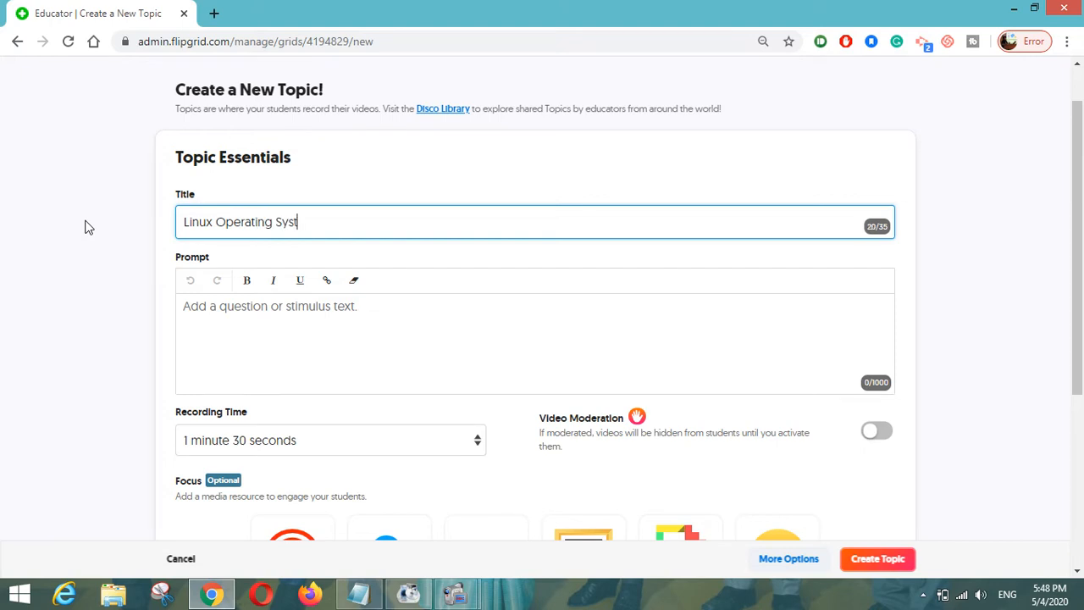
- Enter the topic prompt 'Define Linux Operating System!'
{"action": "left_click", "coordinate": [236, 315]}
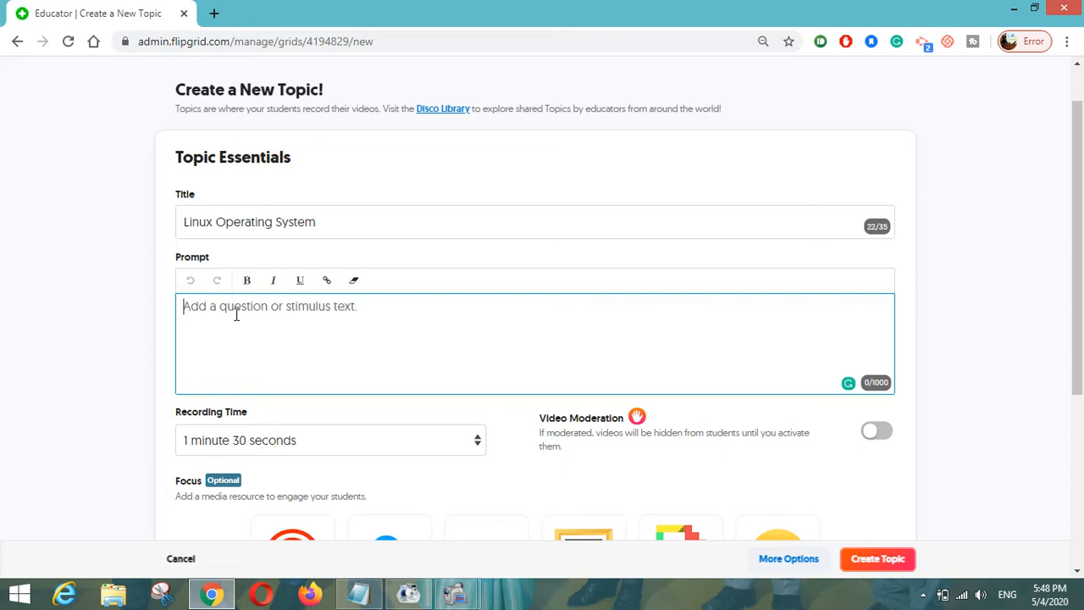
{"action": "type", "text": "De"}
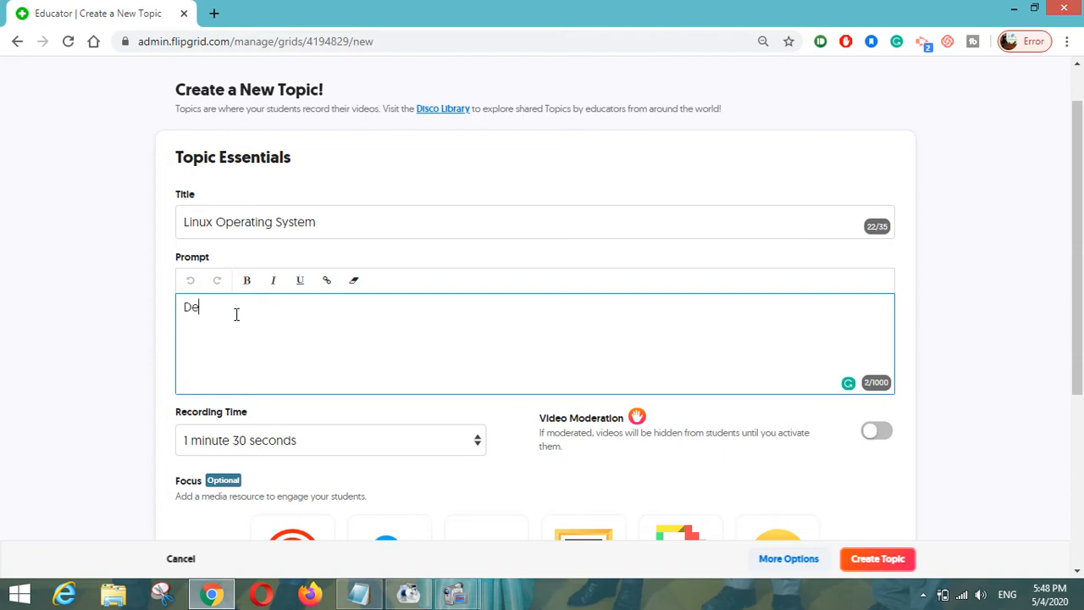
{"action": "type", "text": "fine Linux Operating Systems"}
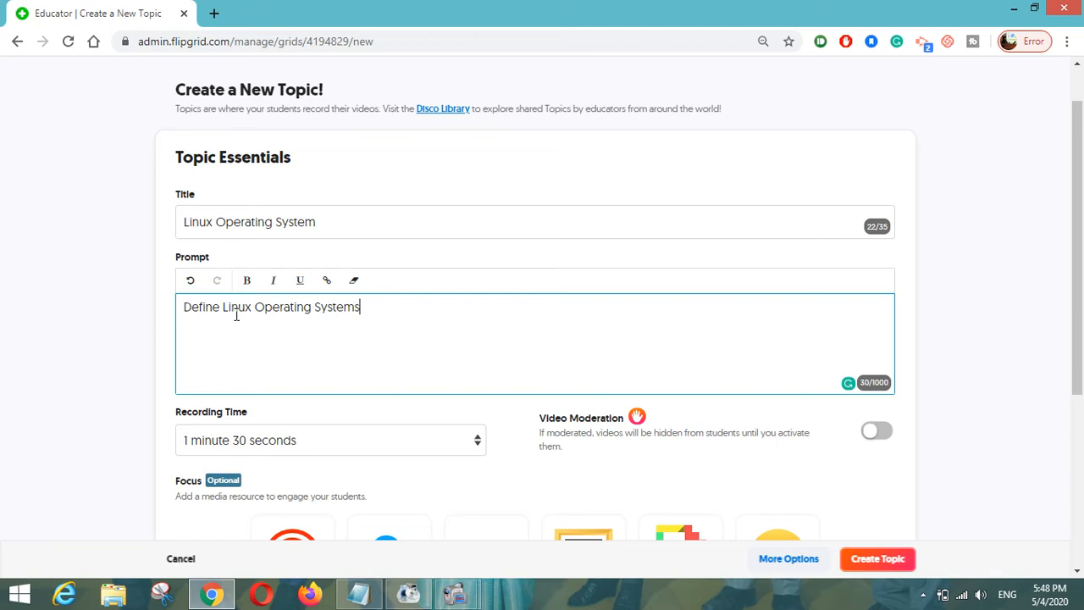
{"action": "key", "text": "BackSpace"}
{"action": "type", "text": "!"}
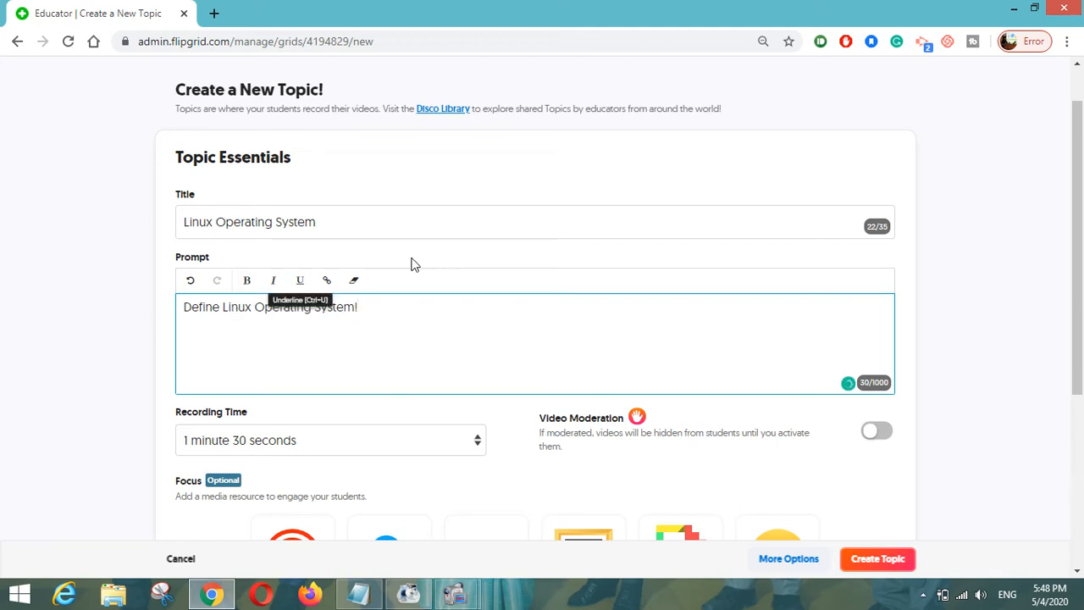
{"action": "scroll", "coordinate": [412, 261], "scroll_direction": "down", "scroll_amount": 2}
{"action": "scroll", "coordinate": [150, 280], "scroll_direction": "down", "scroll_amount": 1}
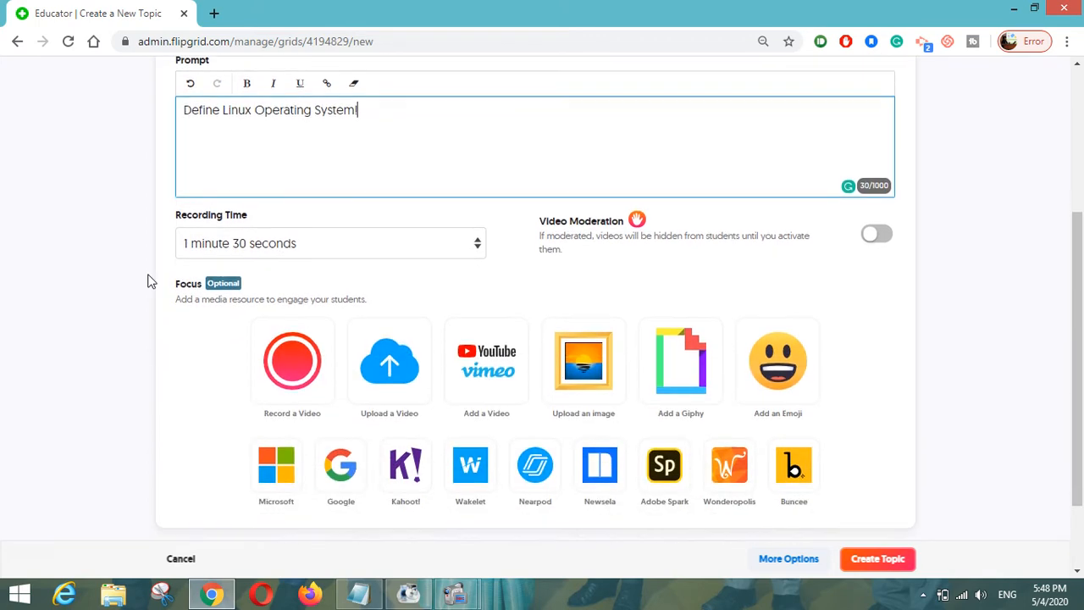
- Set the topic's recording time to 10 minutes and switch on video moderation
{"action": "left_click", "coordinate": [273, 244]}
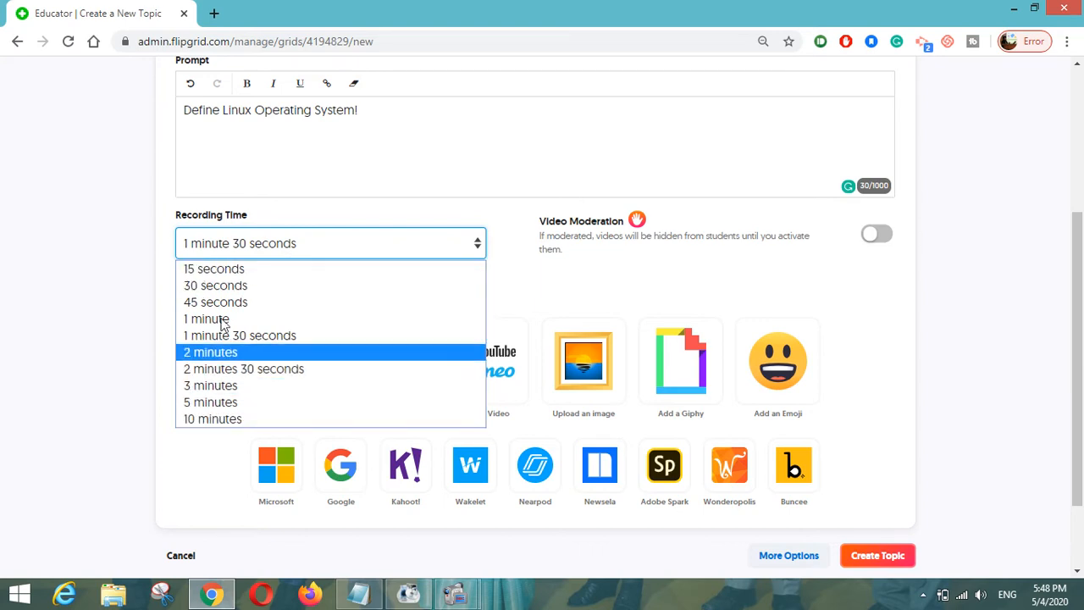
{"action": "left_click", "coordinate": [263, 419]}
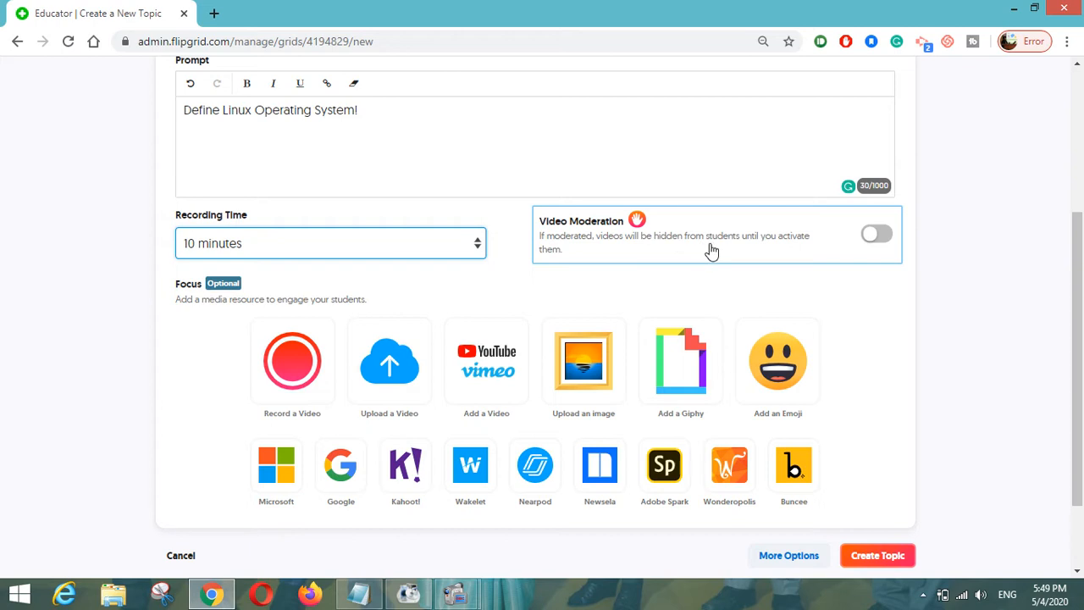
{"action": "left_click", "coordinate": [884, 237]}
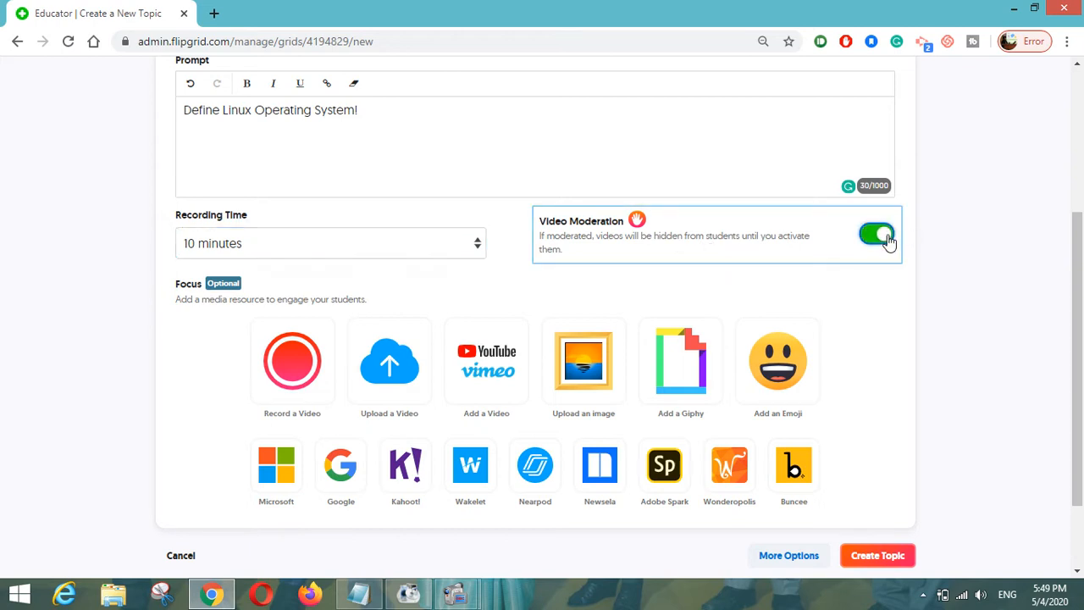
{"action": "scroll", "coordinate": [951, 266], "scroll_direction": "down", "scroll_amount": 2}
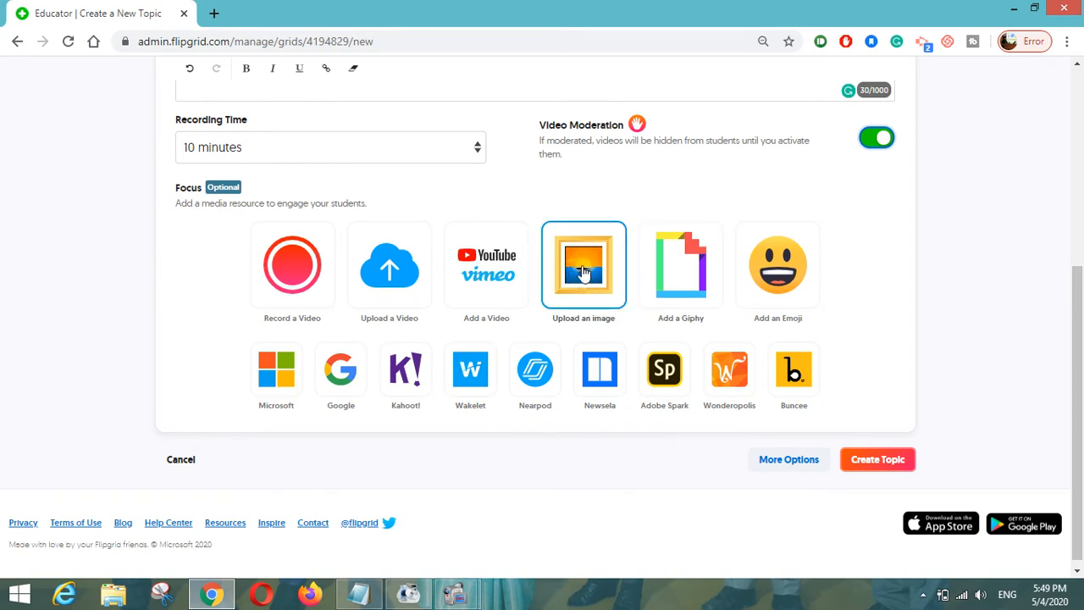
- Use a grinning emoji as the topic focus and enter the tip 'Refer to ABC Book'
{"action": "left_click", "coordinate": [780, 267]}
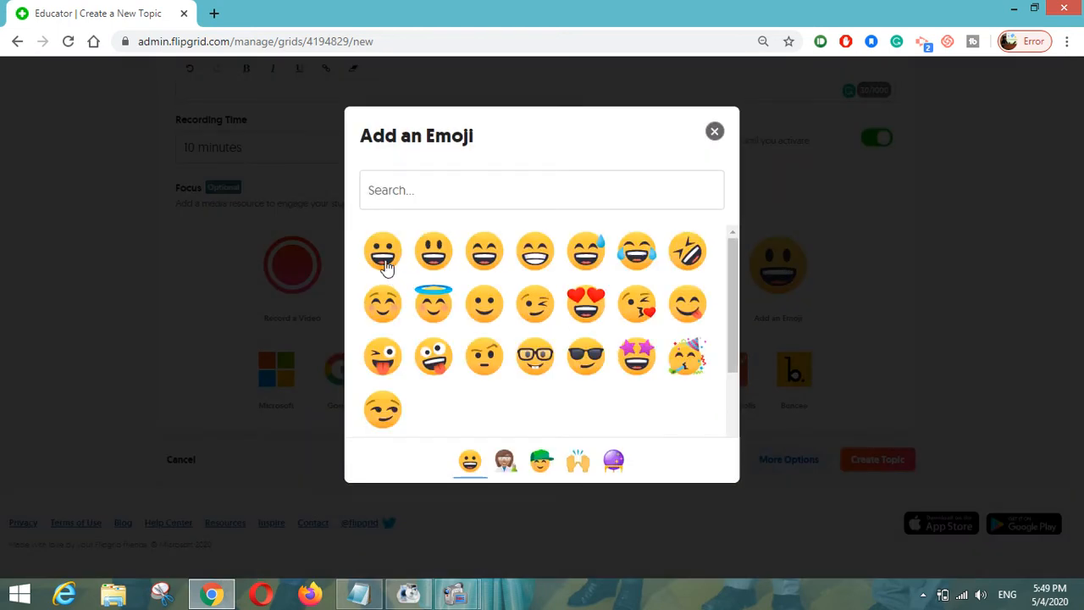
{"action": "left_click", "coordinate": [384, 256]}
{"action": "scroll", "coordinate": [423, 404], "scroll_direction": "down", "scroll_amount": 3}
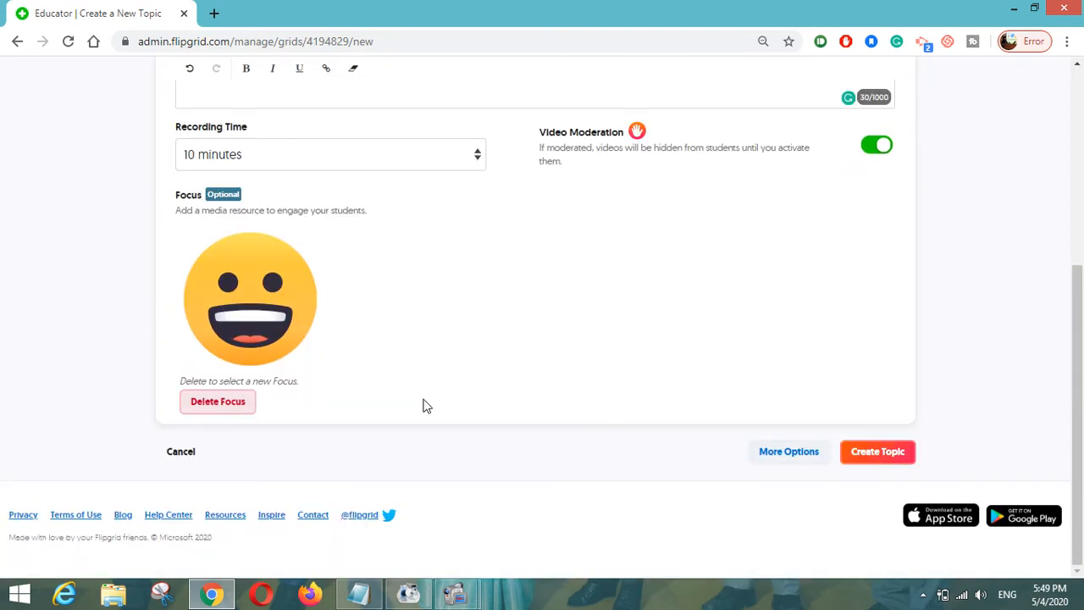
{"action": "left_click", "coordinate": [766, 448]}
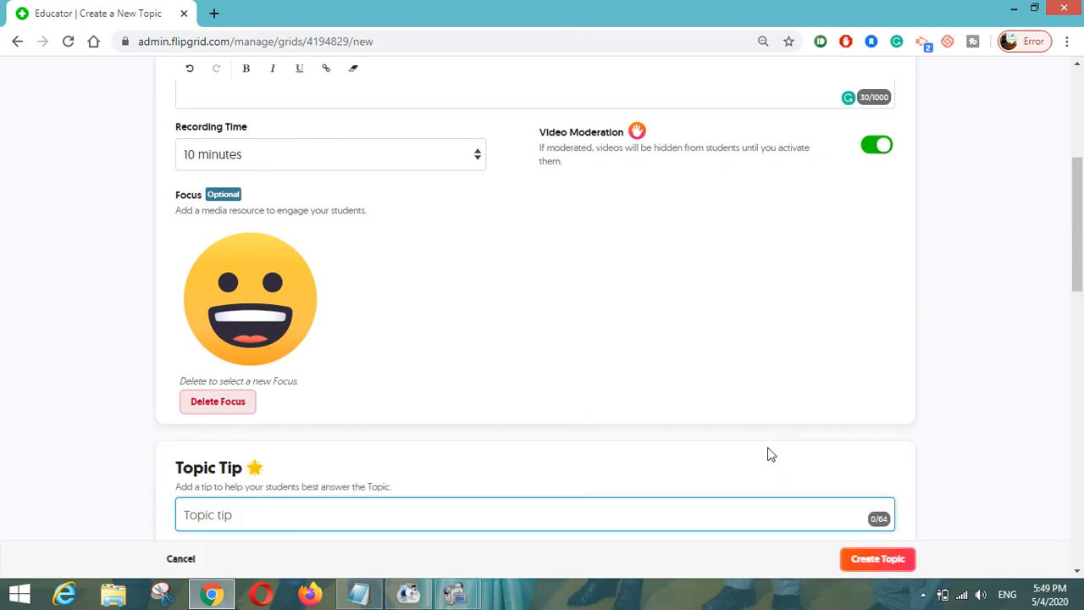
{"action": "scroll", "coordinate": [78, 347], "scroll_direction": "down", "scroll_amount": 3}
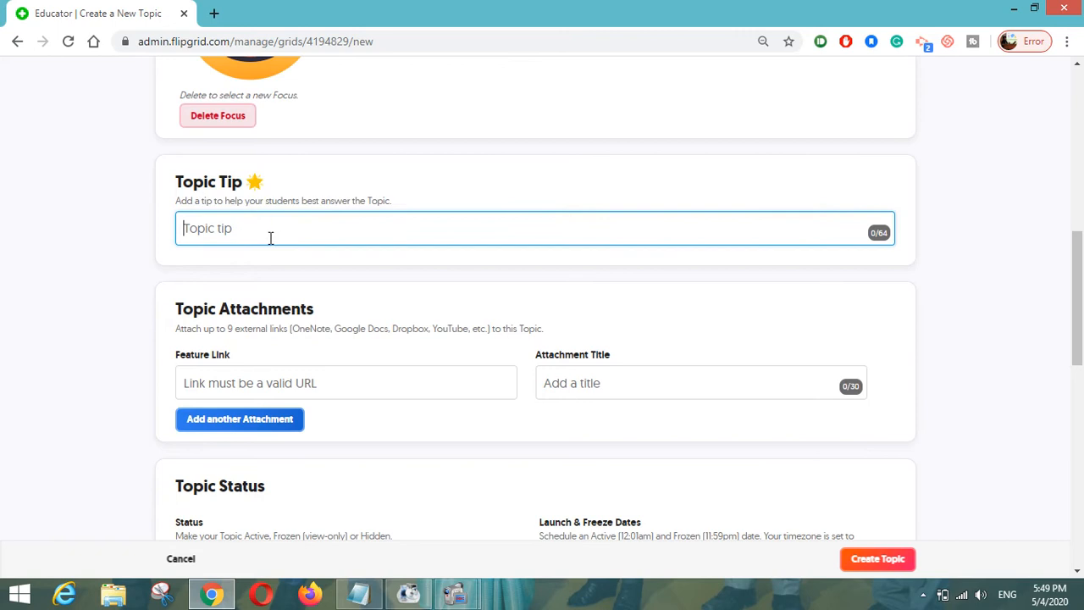
{"action": "type", "text": "Refer to AB"}
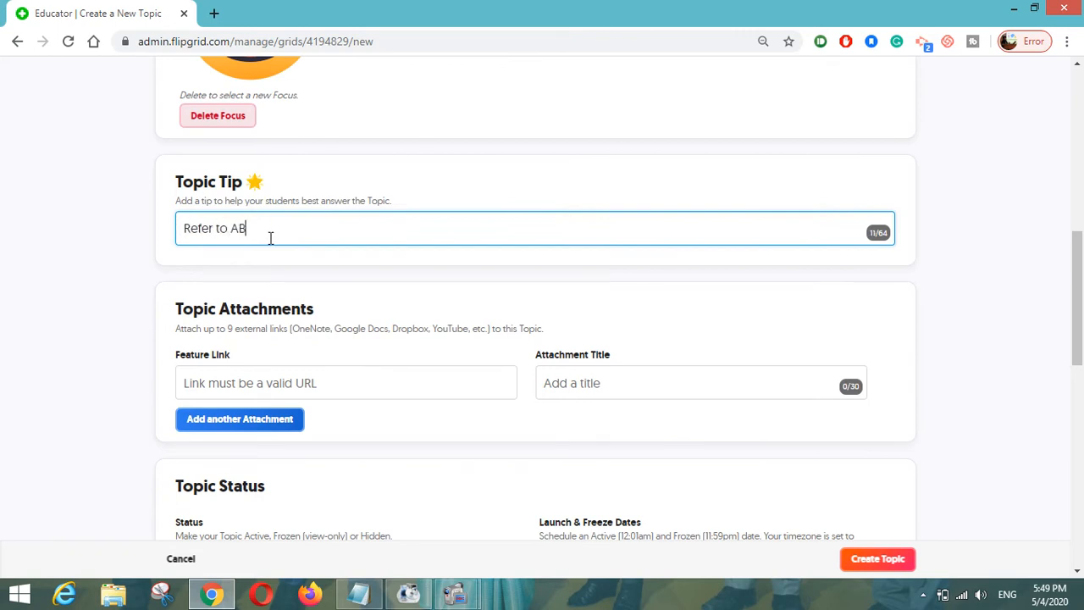
{"action": "type", "text": "C Book"}
- Create the Linux Operating System topic and dismiss the 'Your Topic is ready!' message
{"action": "scroll", "coordinate": [399, 218], "scroll_direction": "down", "scroll_amount": 2}
{"action": "scroll", "coordinate": [499, 249], "scroll_direction": "down", "scroll_amount": 3}
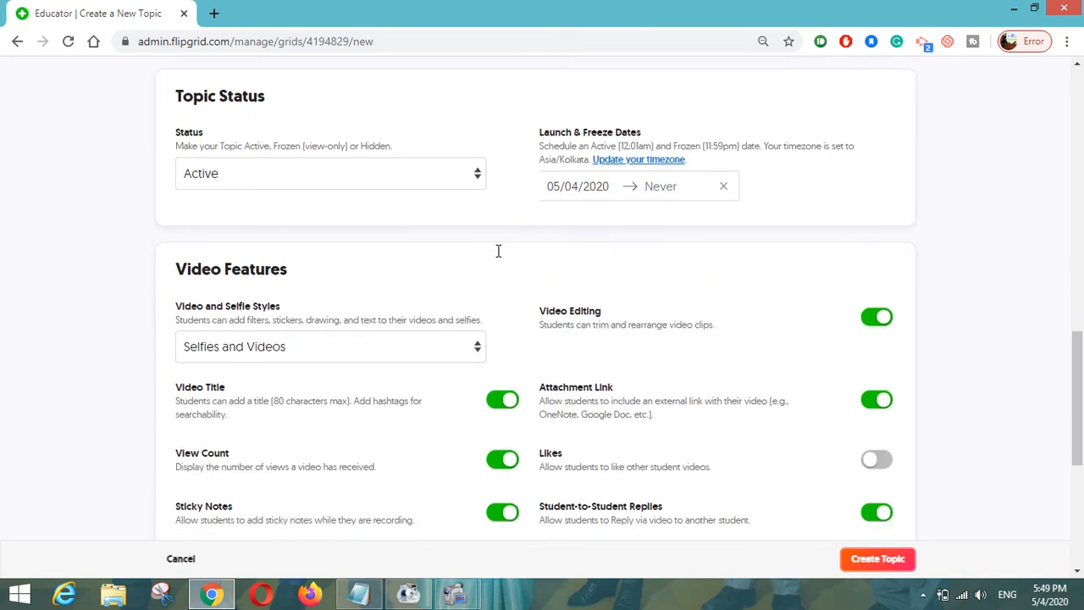
{"action": "scroll", "coordinate": [499, 250], "scroll_direction": "down", "scroll_amount": 1}
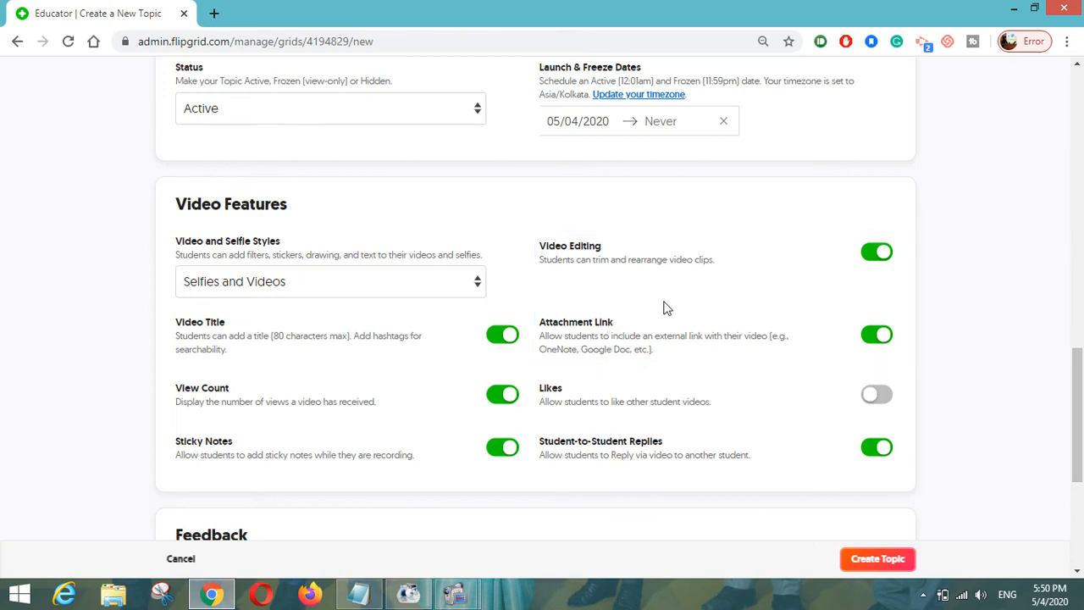
{"action": "scroll", "coordinate": [665, 304], "scroll_direction": "down", "scroll_amount": 1}
{"action": "scroll", "coordinate": [664, 305], "scroll_direction": "down", "scroll_amount": 2}
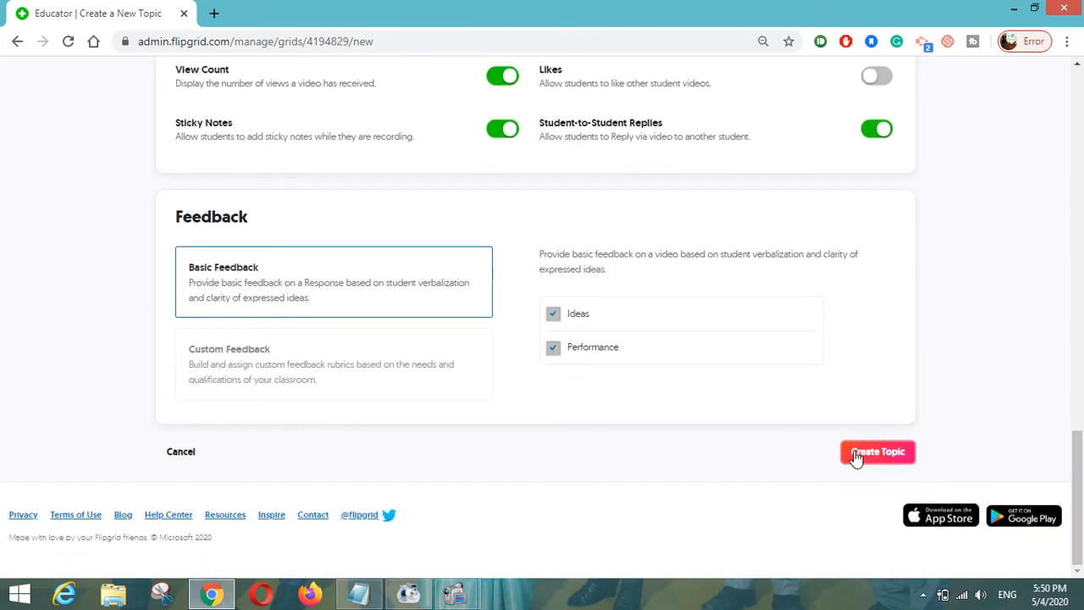
{"action": "left_click", "coordinate": [857, 456]}
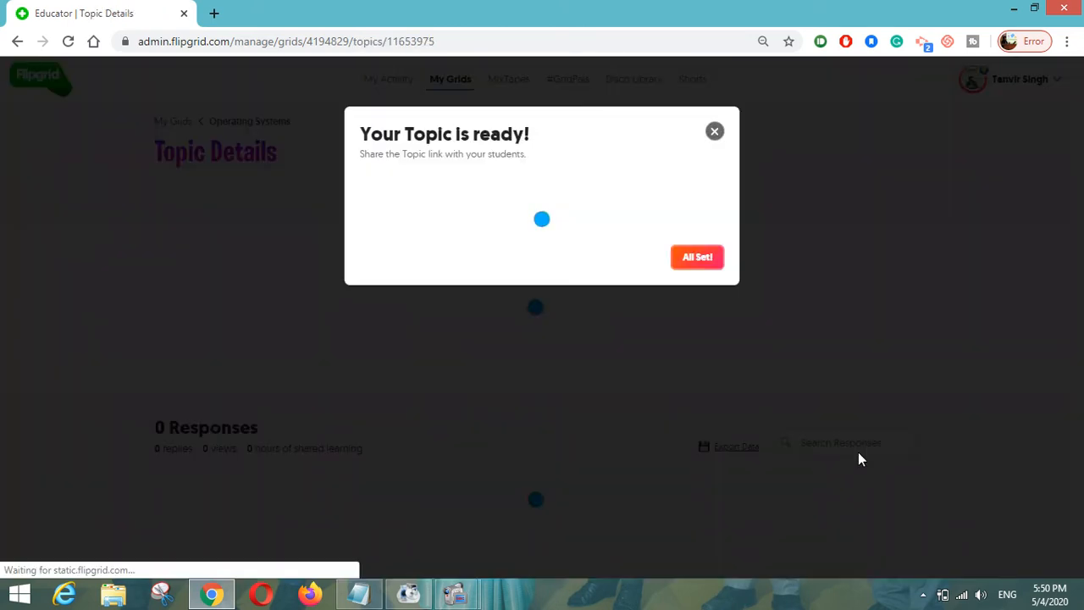
{"action": "left_click", "coordinate": [715, 132]}
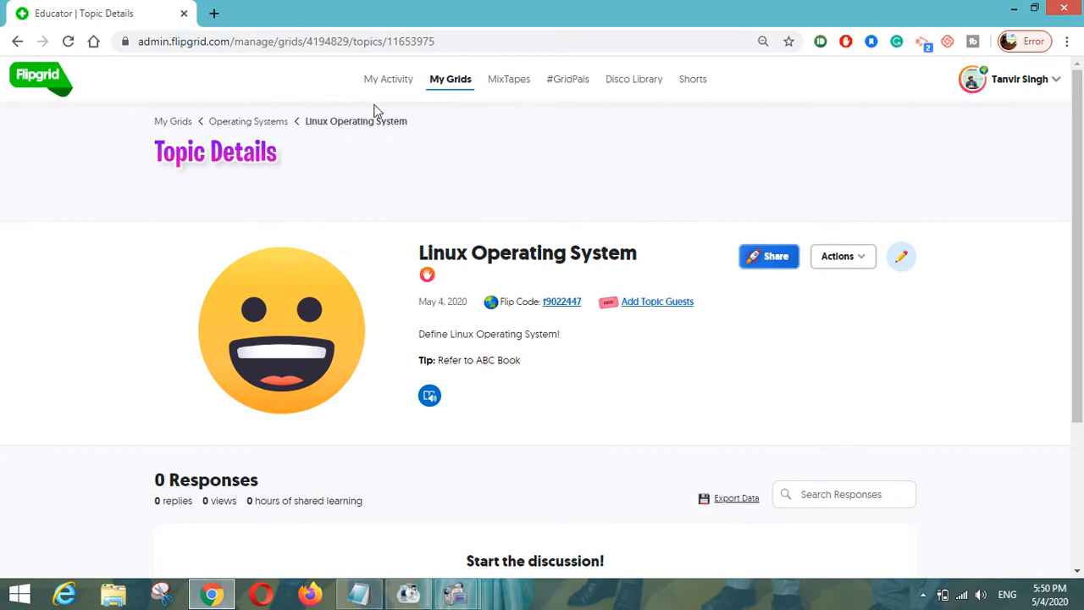
{"action": "scroll", "coordinate": [380, 201], "scroll_direction": "down", "scroll_amount": 3}
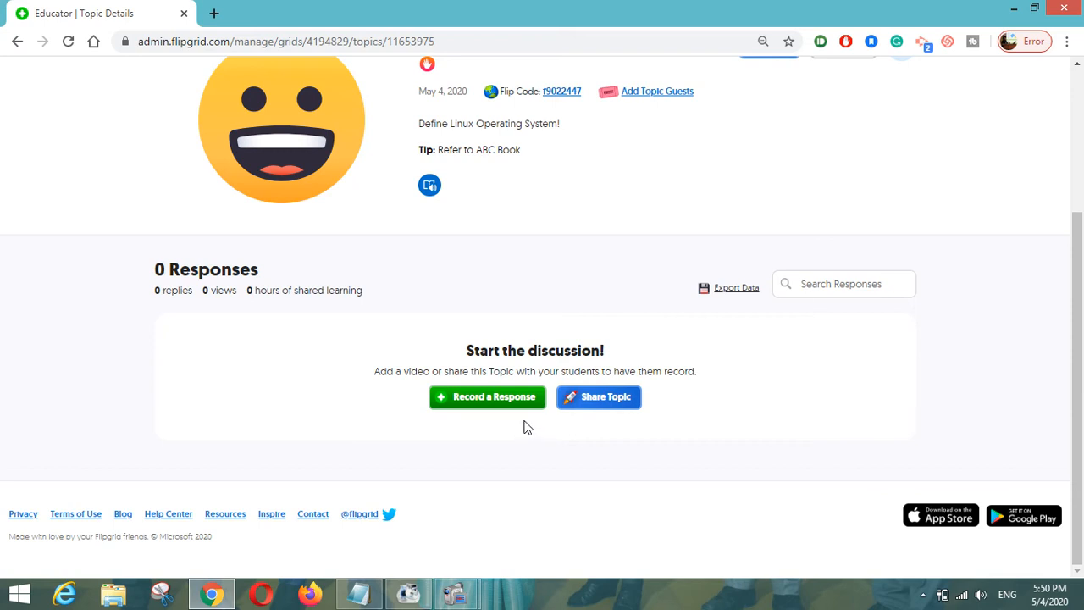
- Record and pause a short video response, review it, and capture a selfie
{"action": "left_click", "coordinate": [481, 406]}
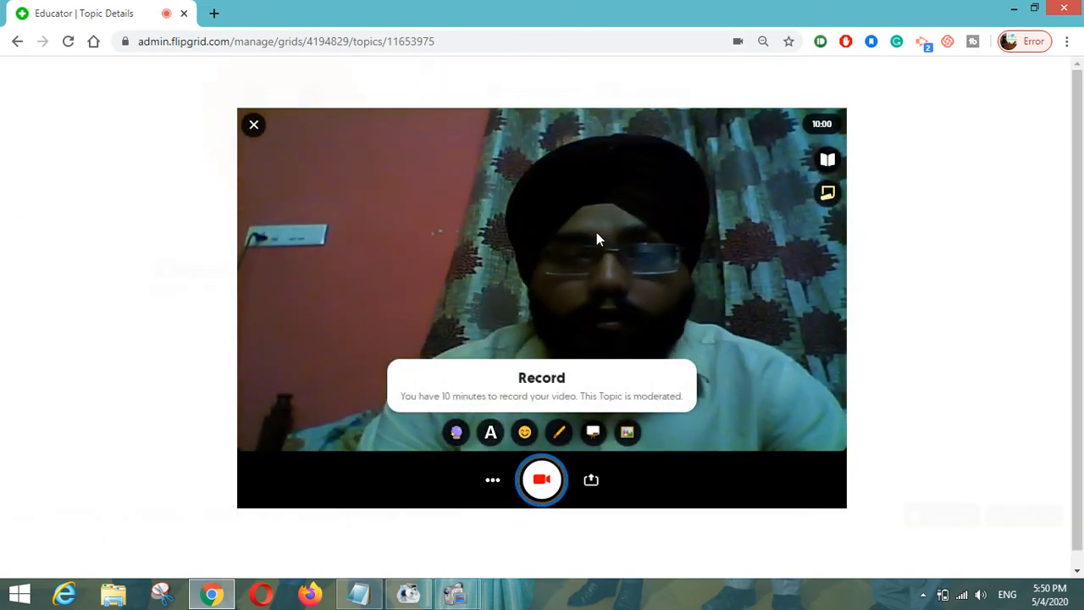
{"action": "left_click", "coordinate": [541, 482]}
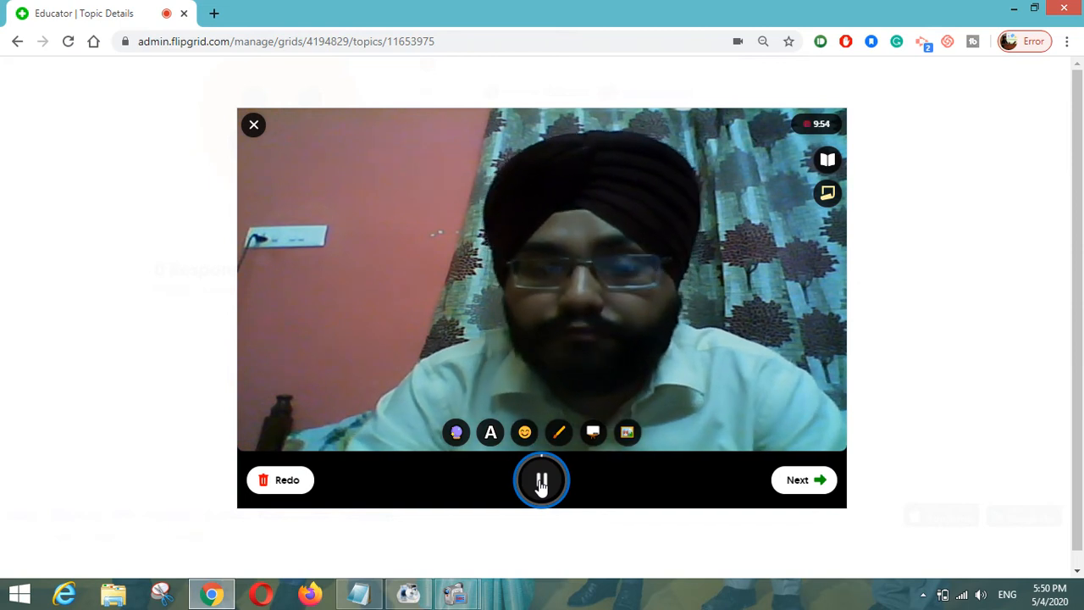
{"action": "left_click", "coordinate": [539, 491]}
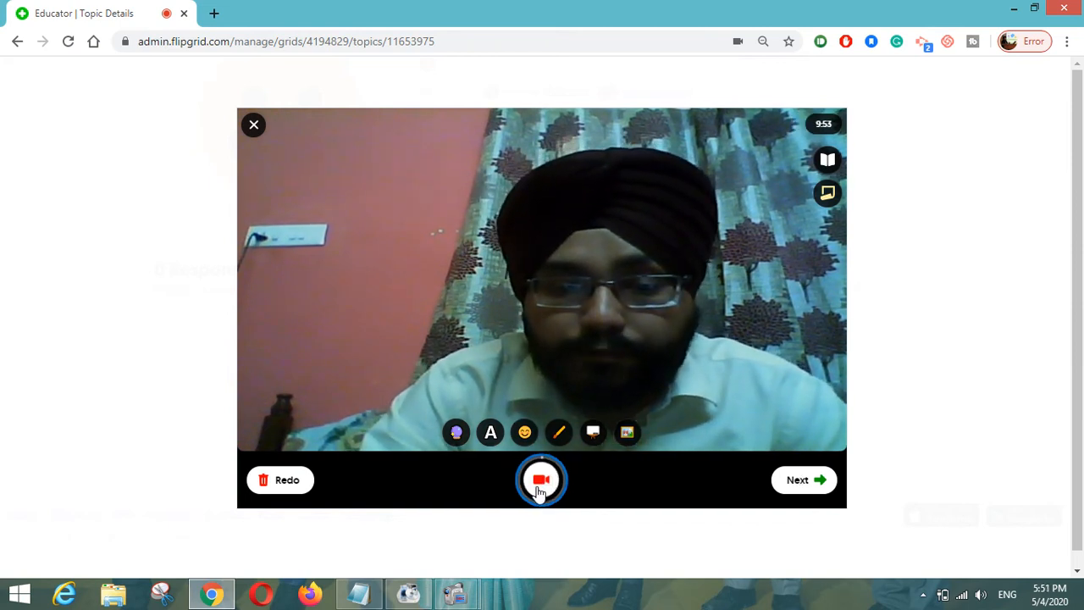
{"action": "left_click", "coordinate": [792, 487]}
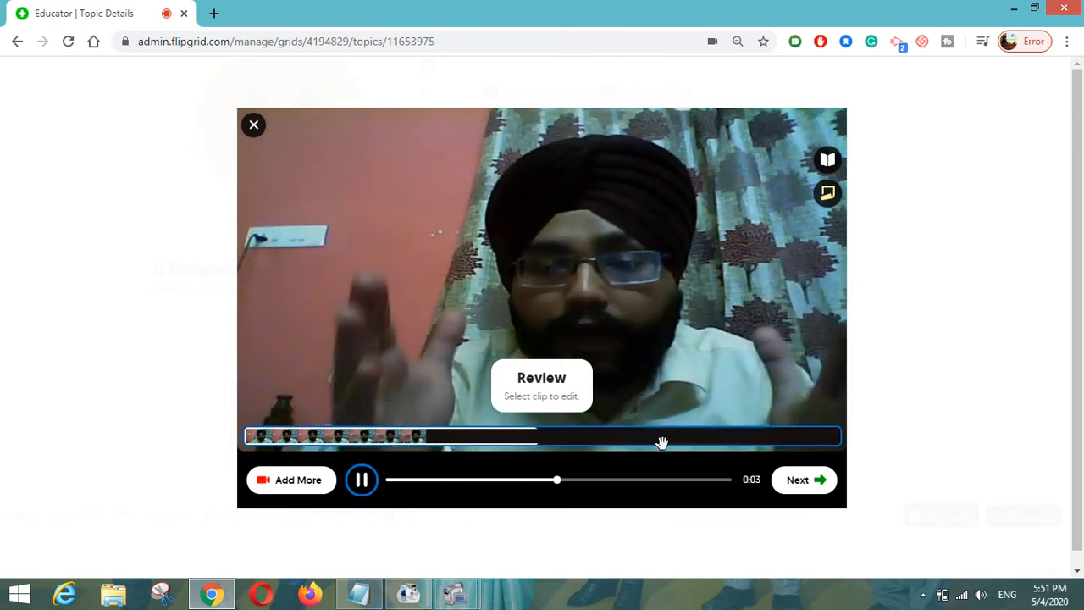
{"action": "left_click", "coordinate": [809, 481]}
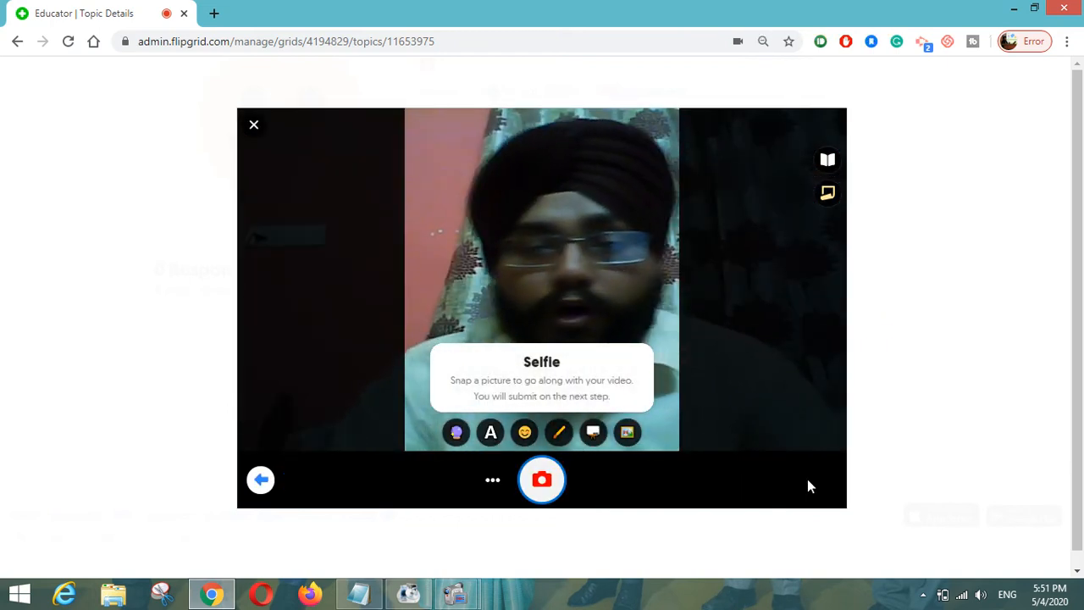
{"action": "left_click", "coordinate": [543, 479]}
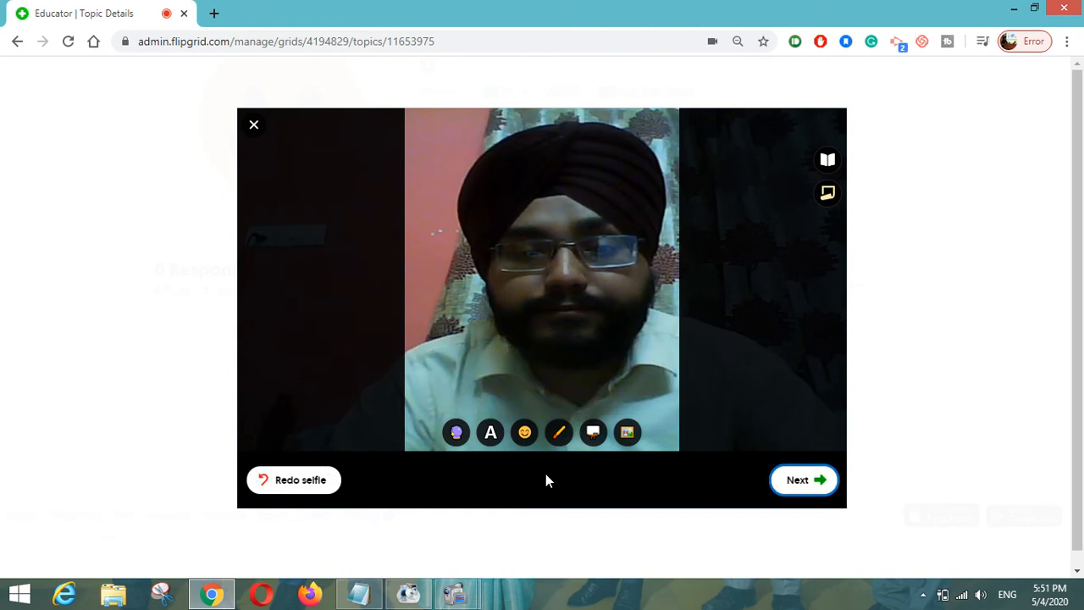
- Title the response 'Sample Reference Video for students' and submit it
{"action": "left_click", "coordinate": [792, 476]}
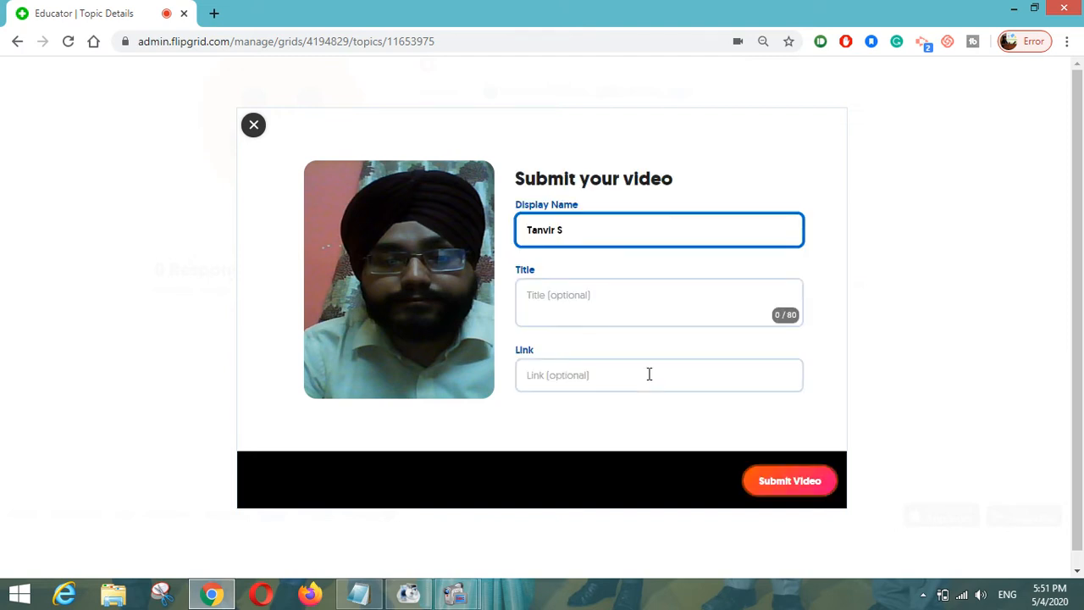
{"action": "key", "text": "Tab"}
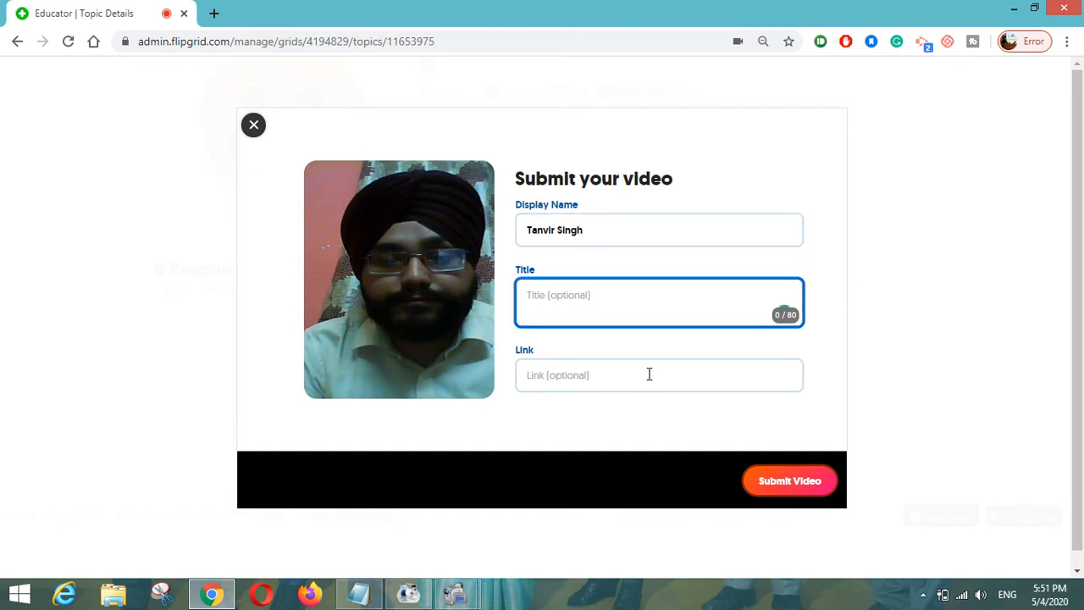
{"action": "type", "text": "Sample Refe"}
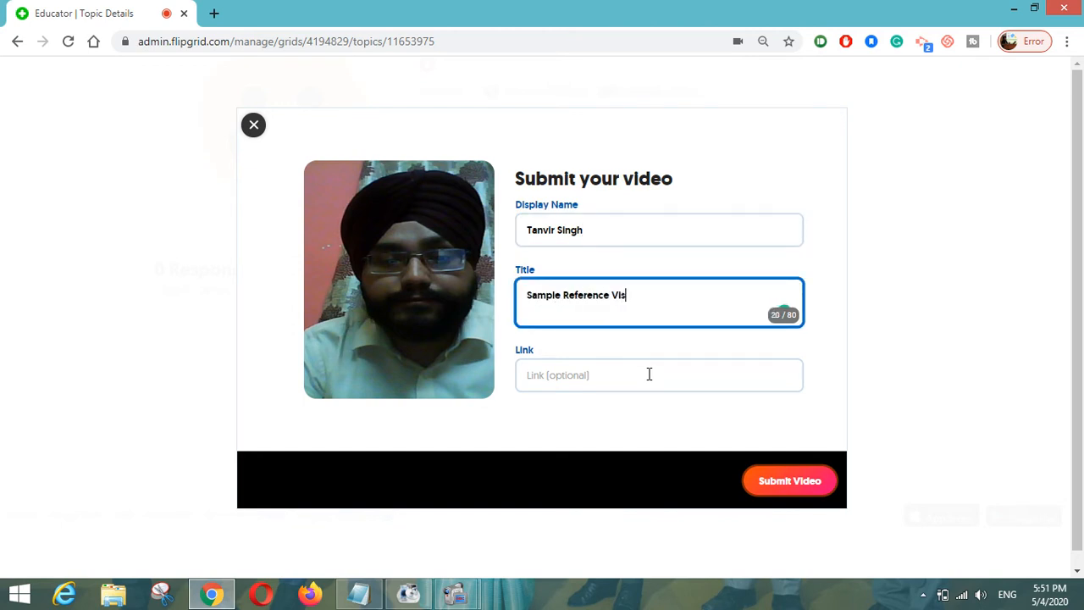
{"action": "type", "text": "rence Video for students"}
{"action": "left_click", "coordinate": [771, 488]}
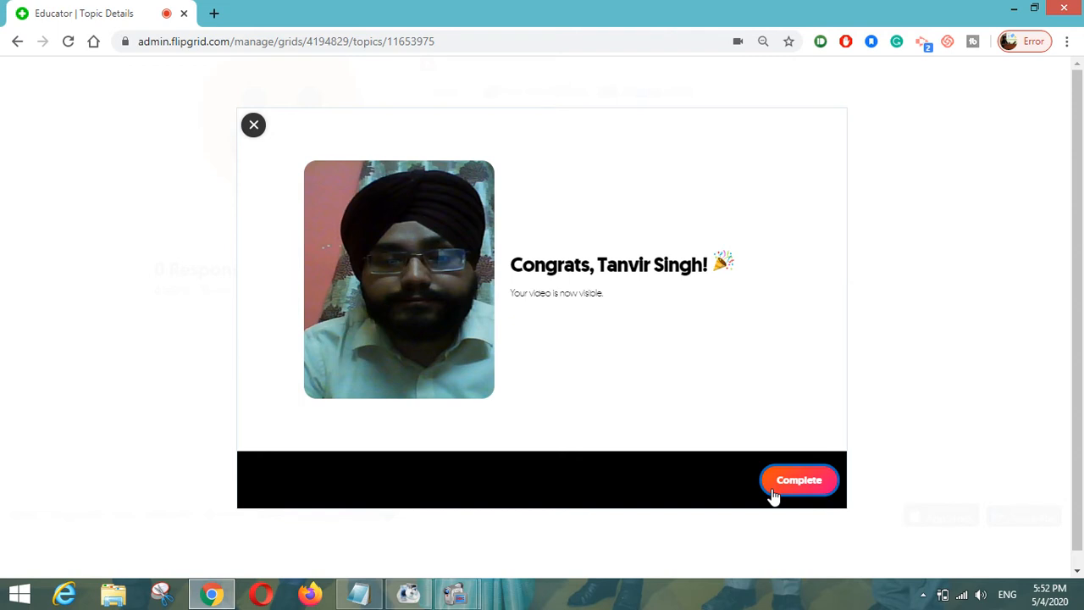
{"action": "left_click", "coordinate": [787, 482]}
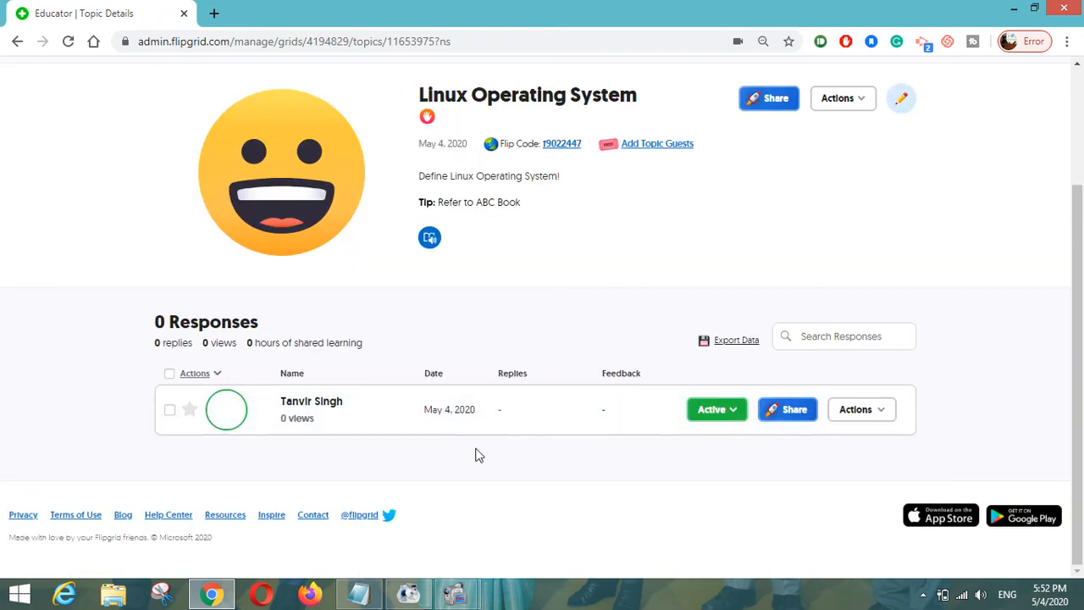
- Return to the Operating Systems grid via the breadcrumb
{"action": "scroll", "coordinate": [480, 456], "scroll_direction": "up", "scroll_amount": 2}
{"action": "left_click", "coordinate": [262, 126]}
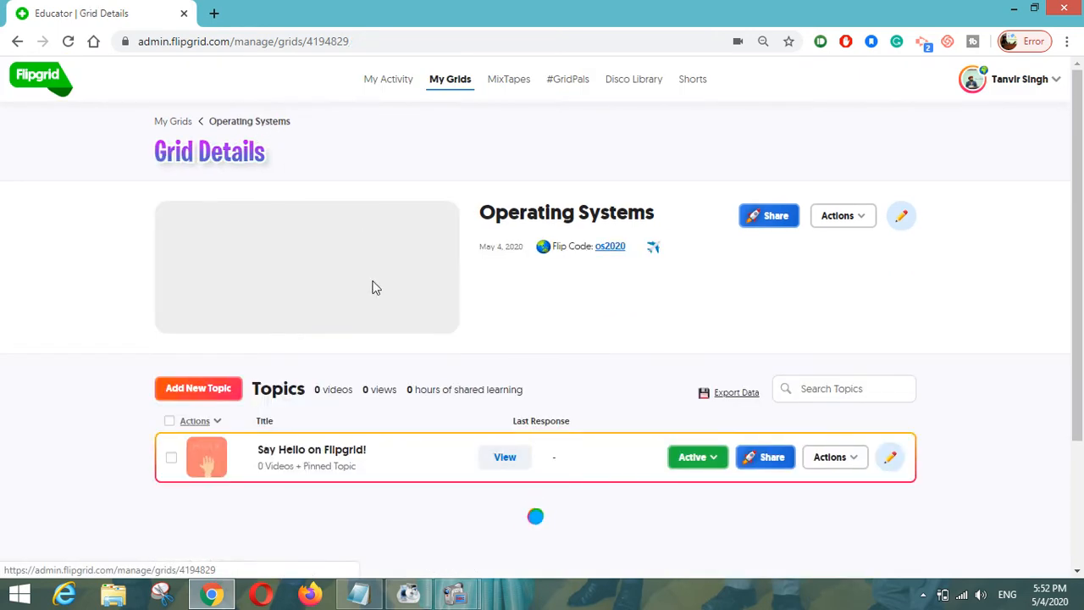
{"action": "scroll", "coordinate": [372, 284], "scroll_direction": "down", "scroll_amount": 2}
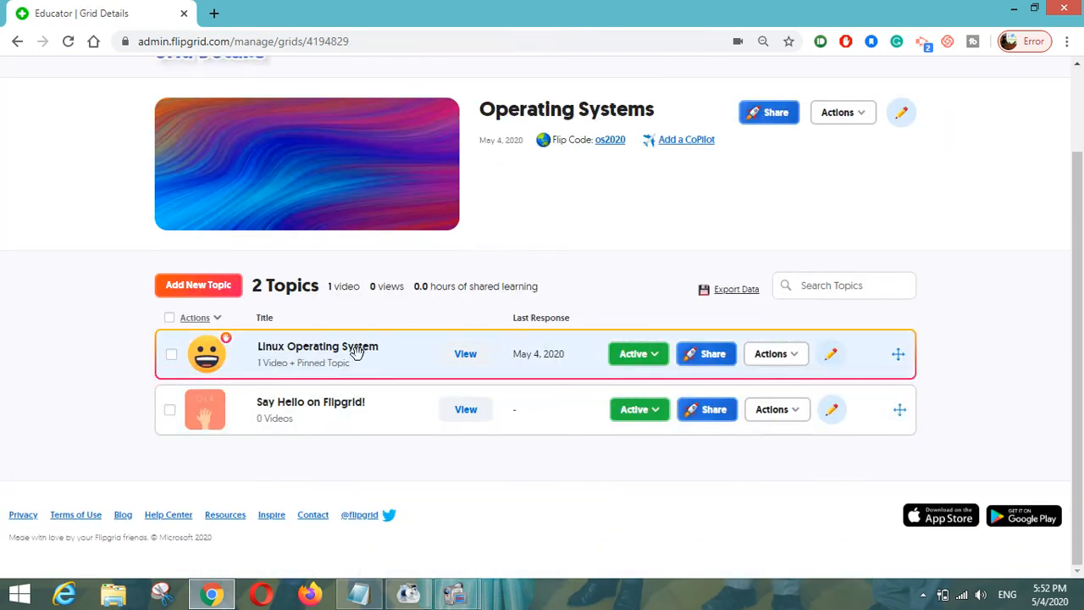
{"action": "left_click", "coordinate": [708, 359]}
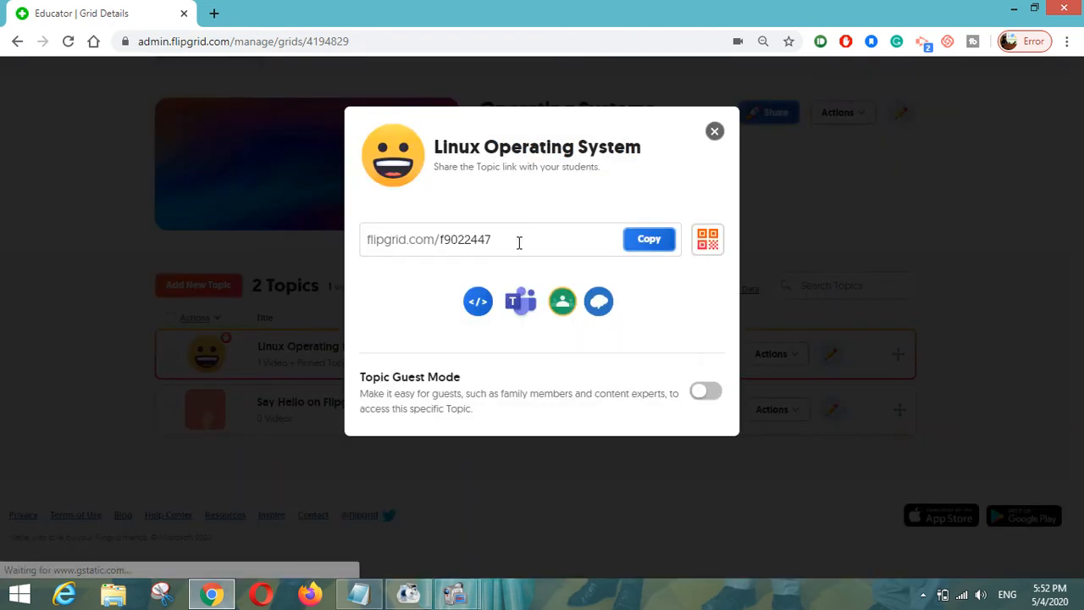
{"action": "left_click", "coordinate": [520, 242]}
{"action": "left_click", "coordinate": [652, 244]}
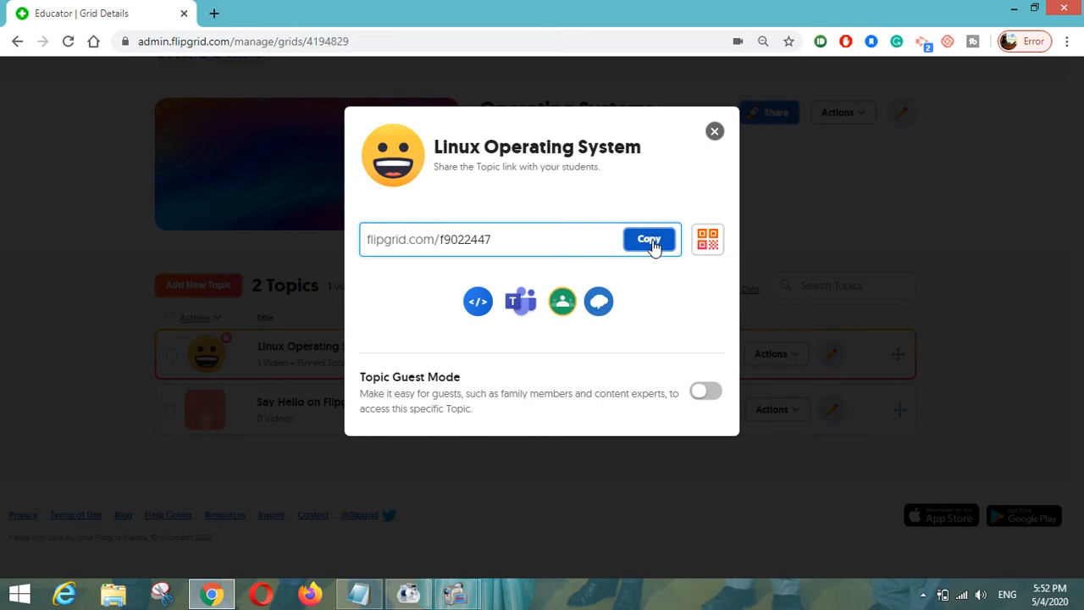
{"action": "key", "text": "ctrl+shift+n"}
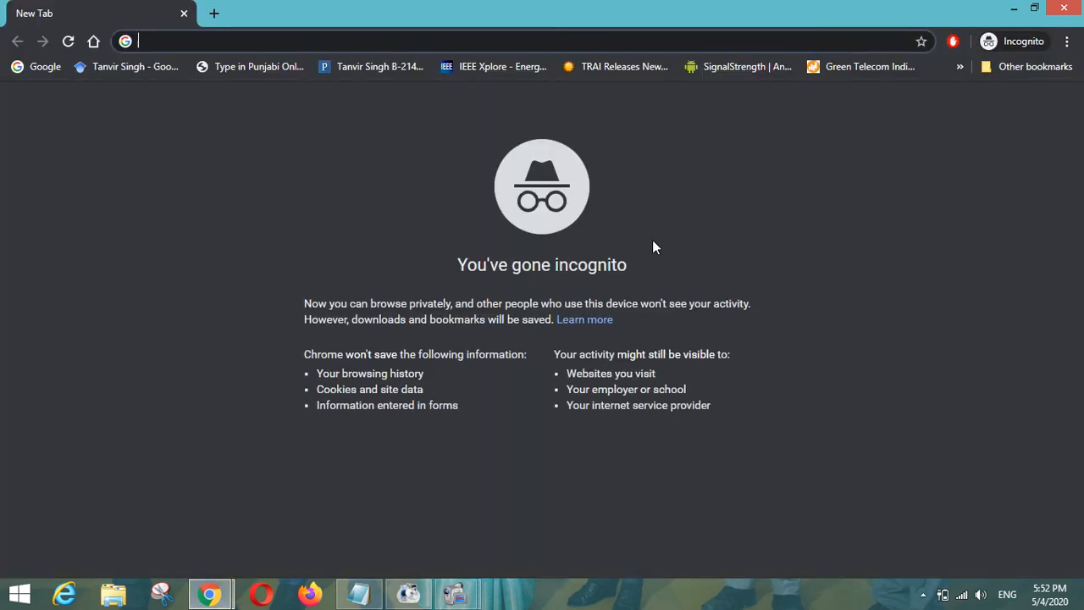
- Load the copied topic link in the private window and choose Record a Response
{"action": "key", "text": "ctrl+v"}
{"action": "key", "text": "Return"}
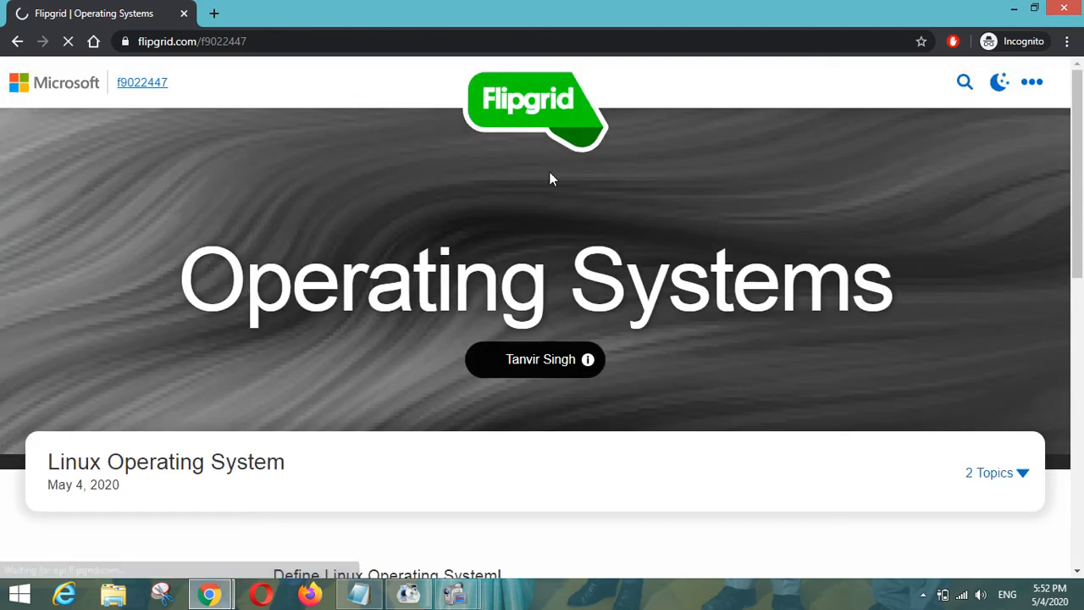
{"action": "scroll", "coordinate": [542, 351], "scroll_direction": "down", "scroll_amount": 3}
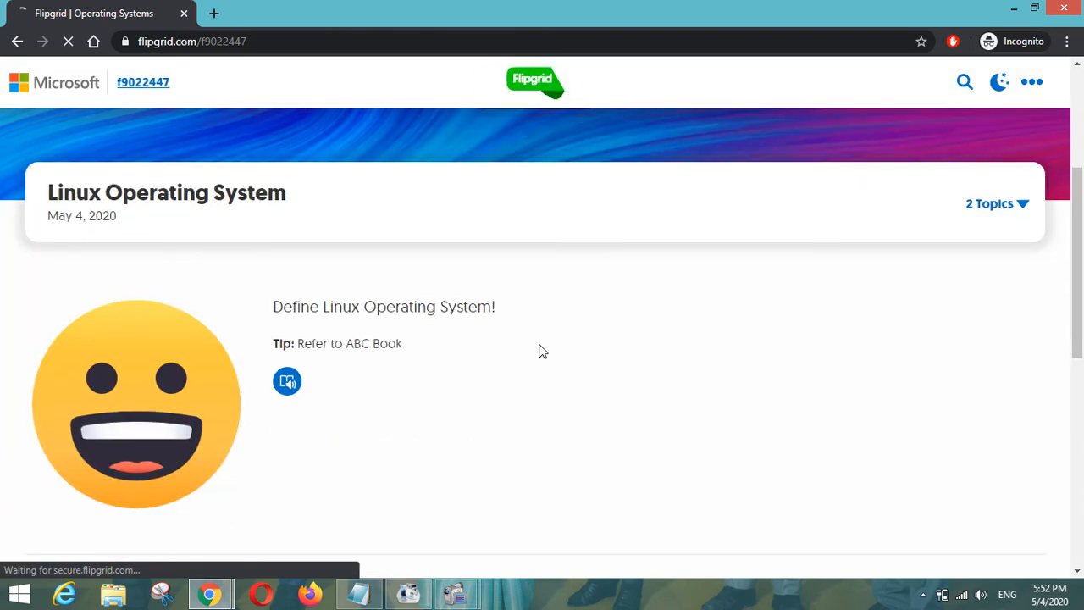
{"action": "scroll", "coordinate": [542, 351], "scroll_direction": "down", "scroll_amount": 5}
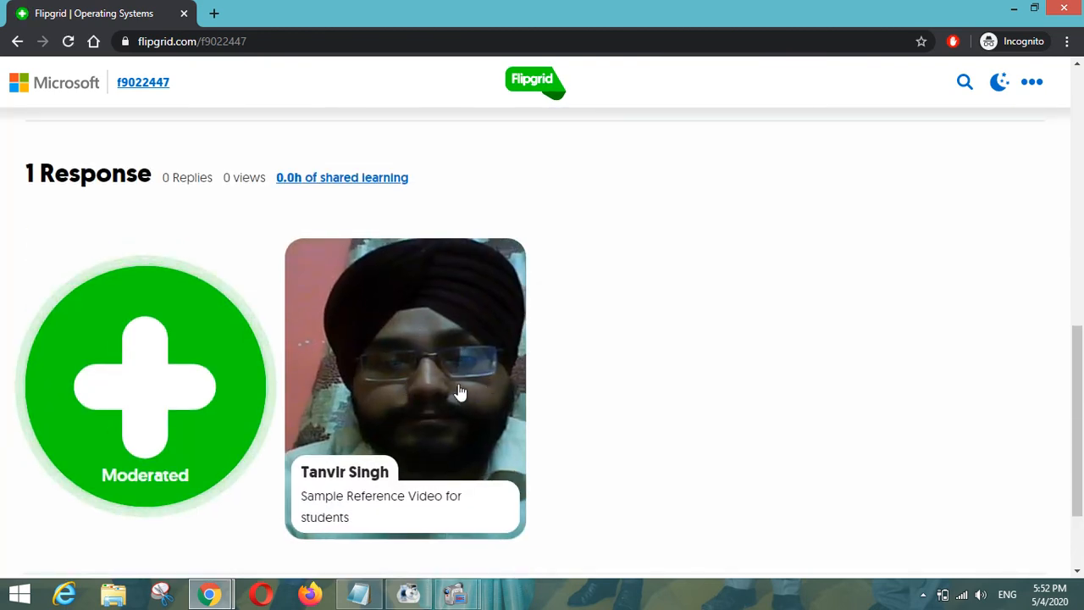
{"action": "left_click", "coordinate": [182, 409]}
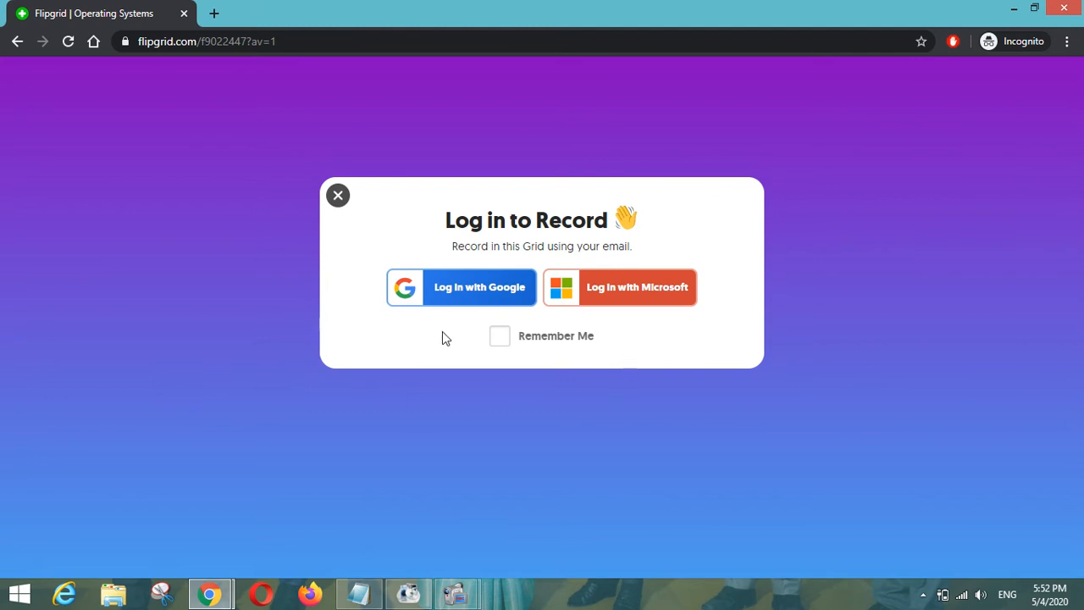
- Log in with Google using the account's email address and password
{"action": "left_click", "coordinate": [467, 298]}
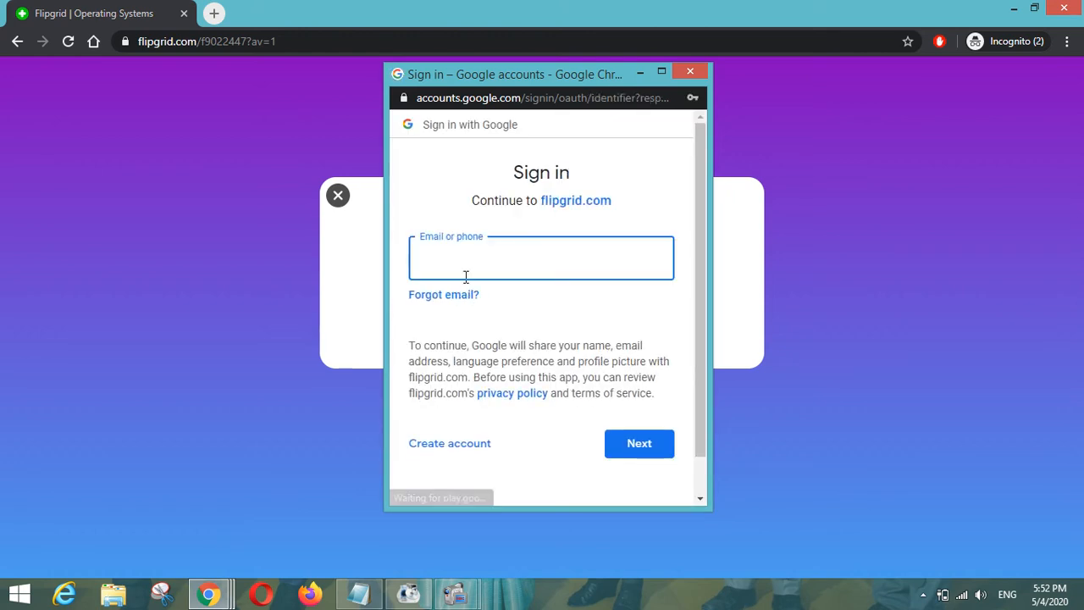
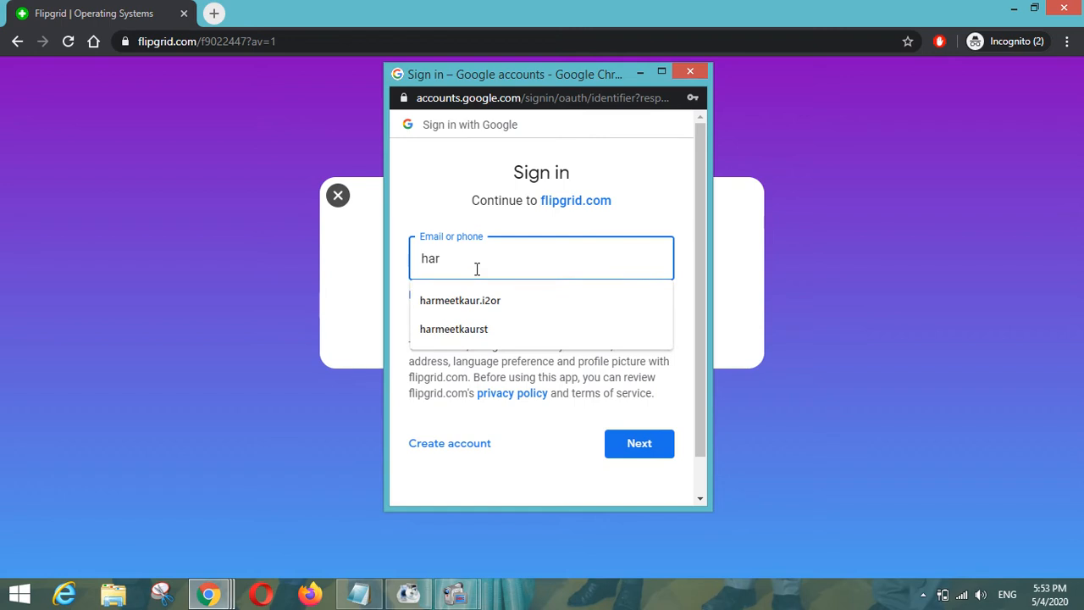
{"action": "key", "text": "Return"}
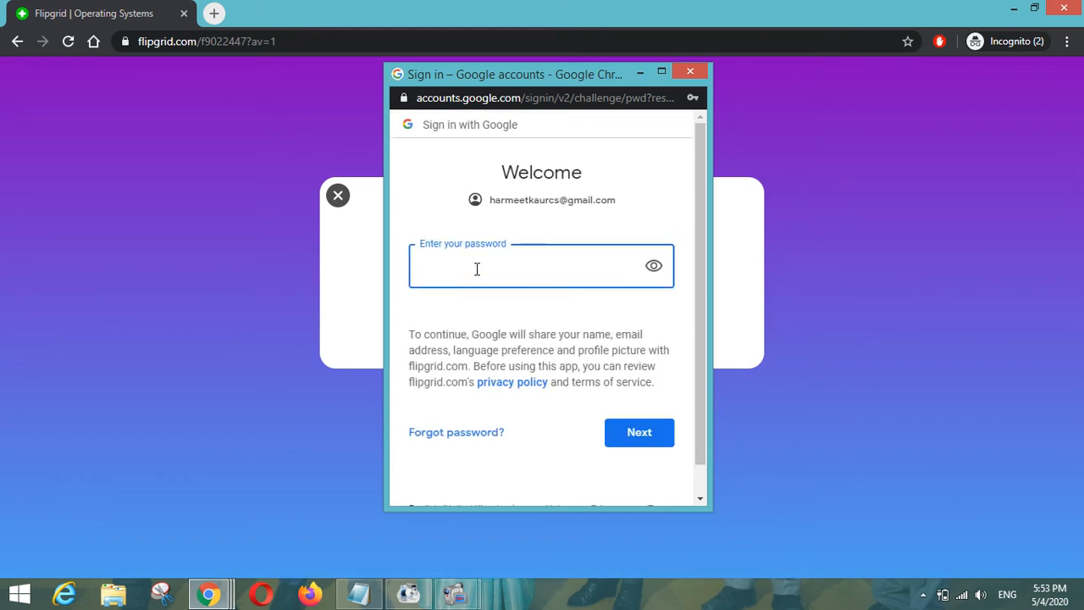
{"action": "type", "text": "•••••••"}
{"action": "key", "text": "Return"}
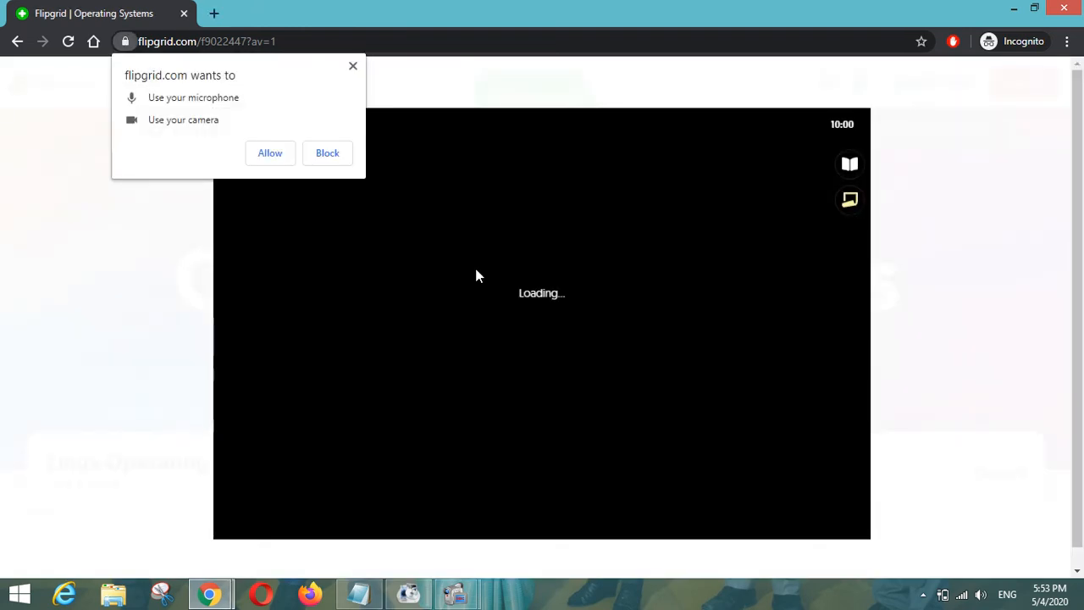
- Allow camera and microphone access, then record a few seconds of video and pause
{"action": "left_click", "coordinate": [266, 152]}
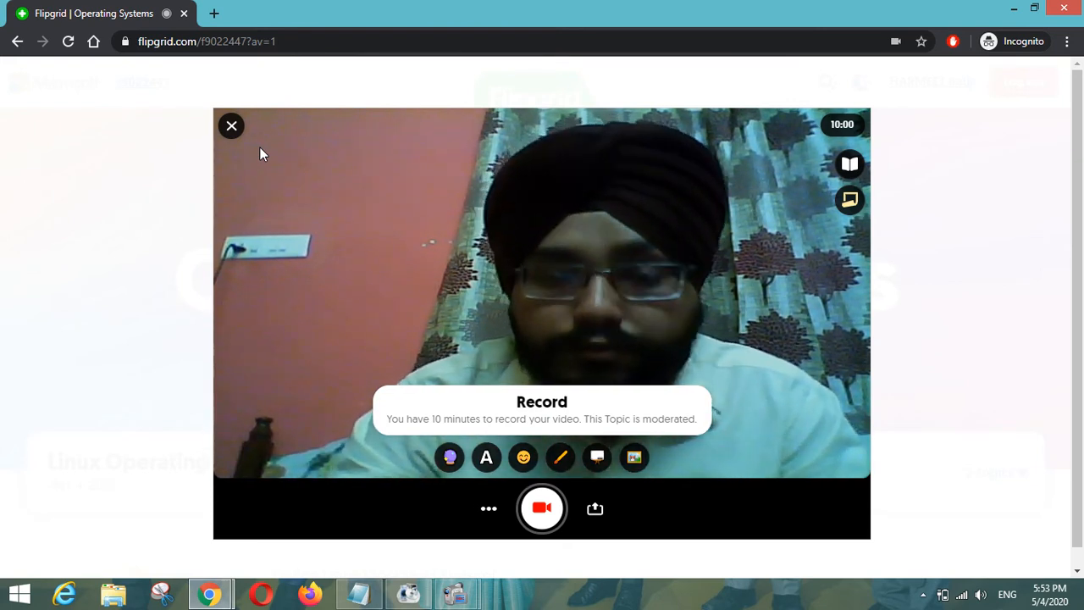
{"action": "left_click", "coordinate": [531, 507]}
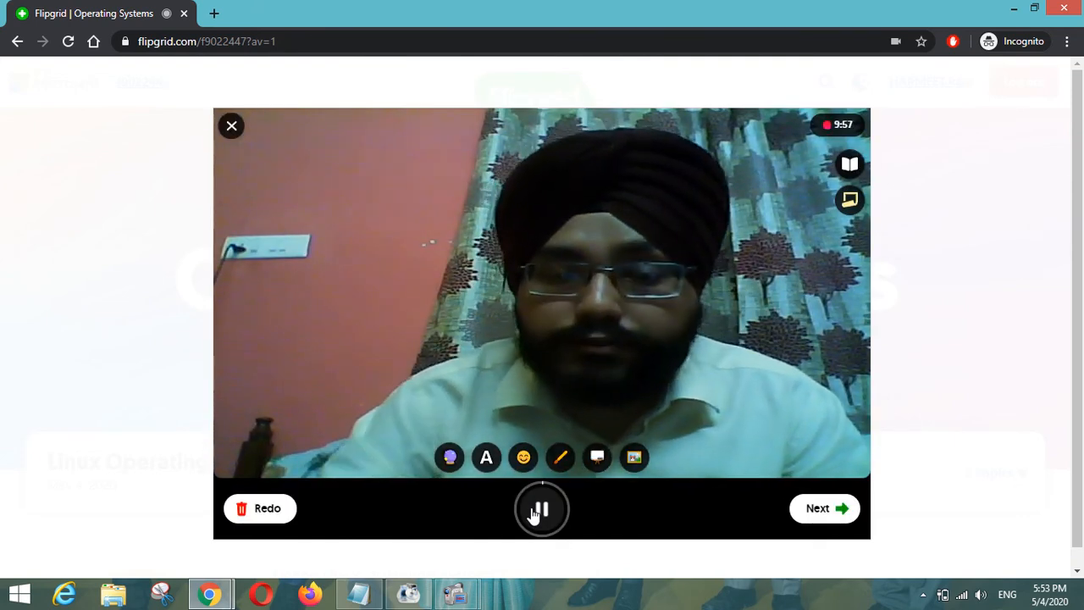
{"action": "left_click", "coordinate": [543, 509]}
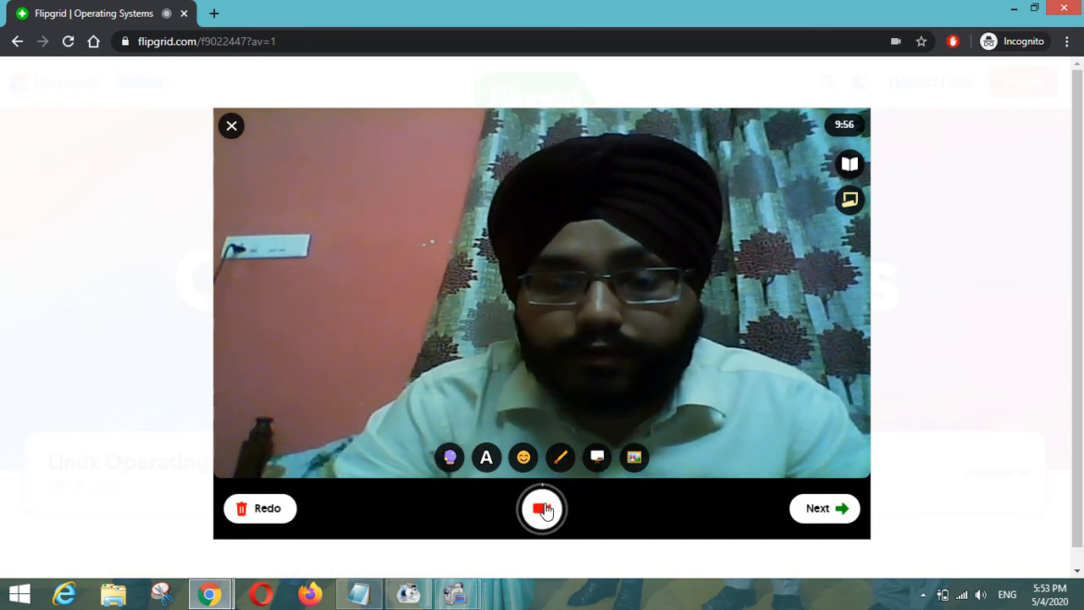
- Apply a warm gradient filter to the video and pick a text style
{"action": "left_click", "coordinate": [450, 459]}
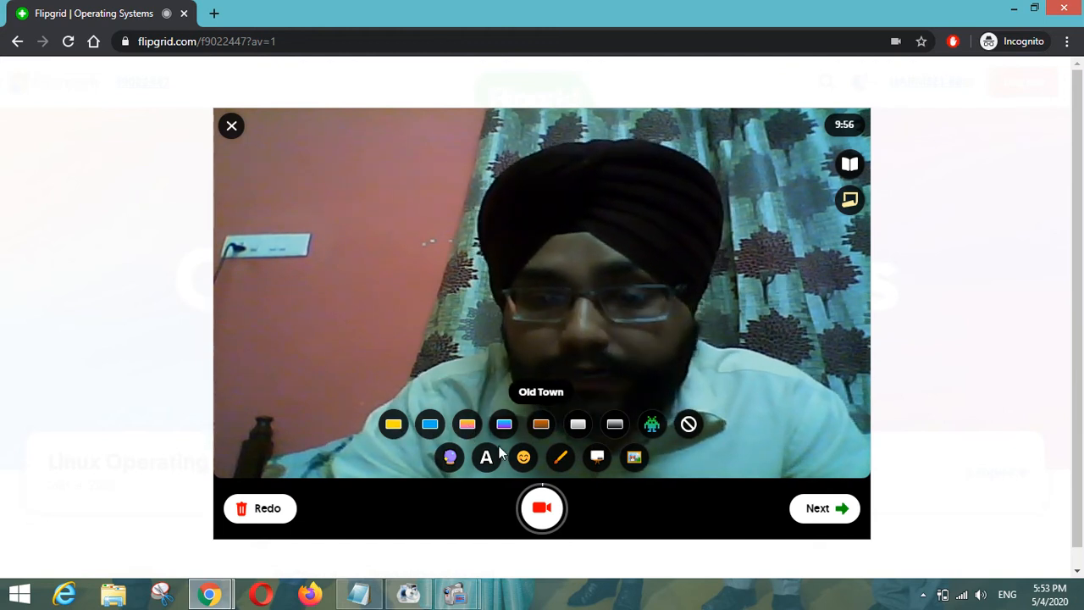
{"action": "left_click", "coordinate": [428, 428]}
{"action": "left_click", "coordinate": [466, 432]}
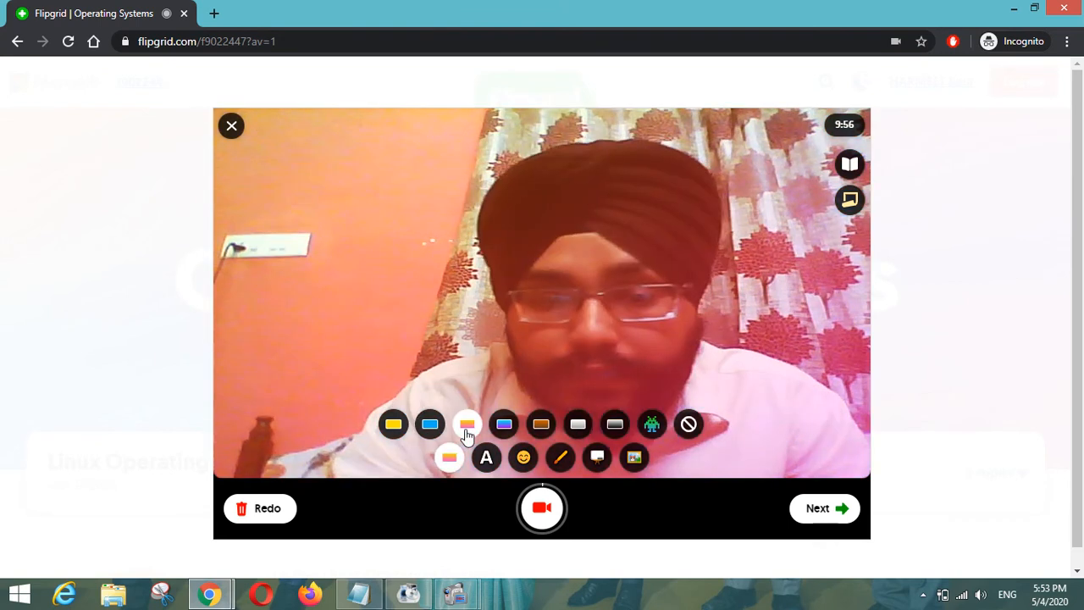
{"action": "left_click", "coordinate": [486, 459]}
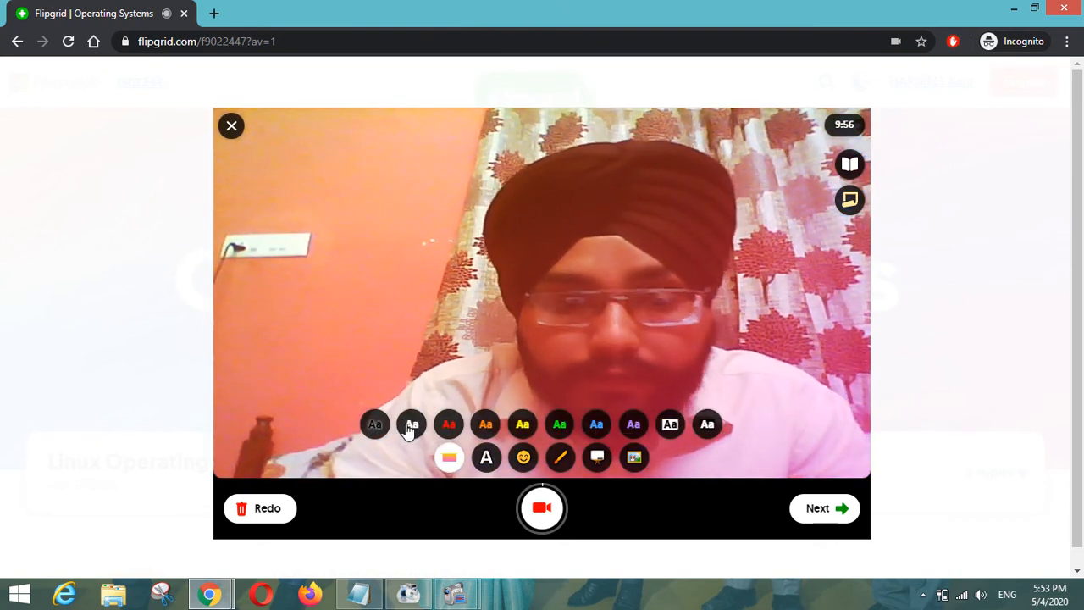
{"action": "left_click", "coordinate": [407, 424]}
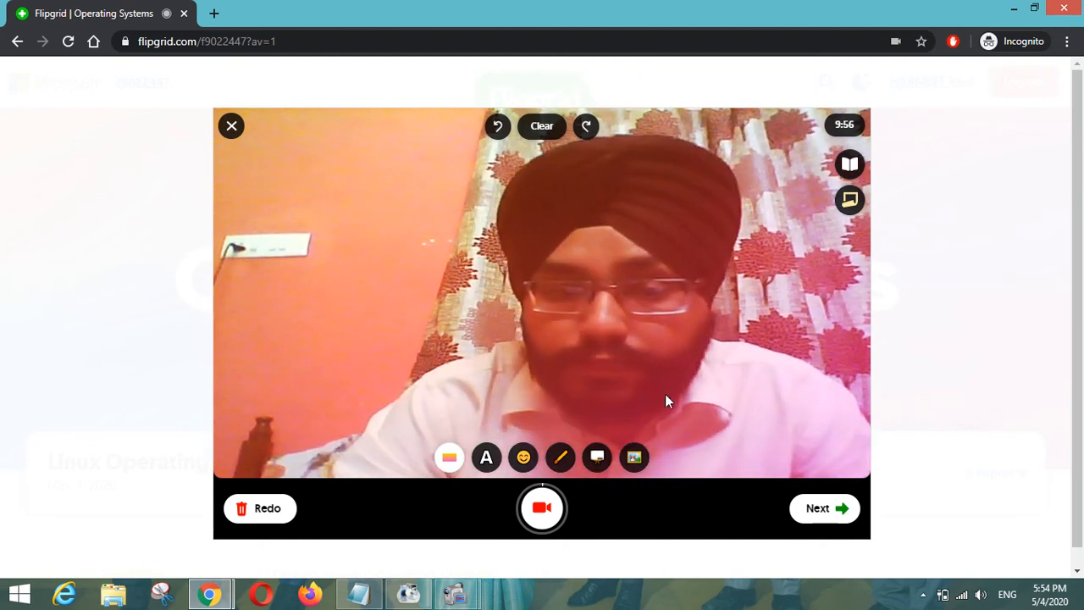
- Finish and review the recording, then take and accept a selfie
{"action": "left_click", "coordinate": [814, 508]}
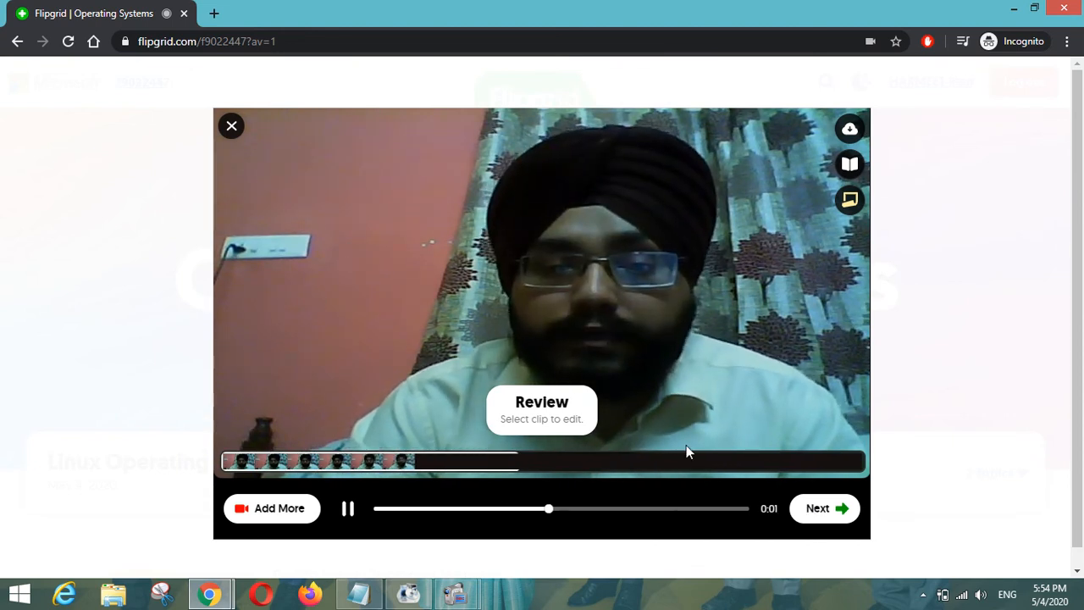
{"action": "left_click", "coordinate": [797, 512]}
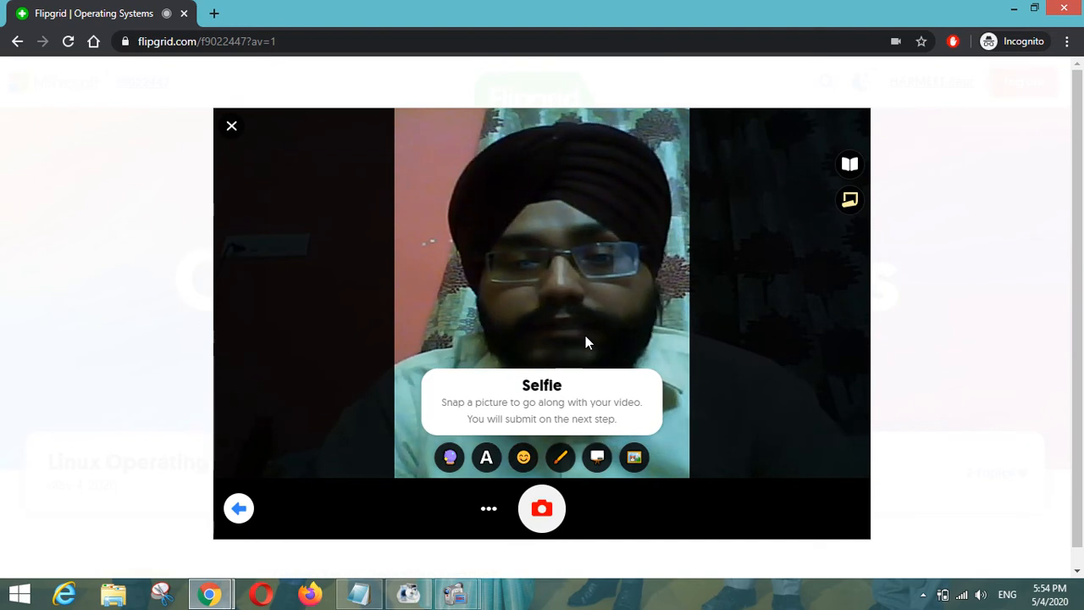
{"action": "left_click", "coordinate": [542, 508]}
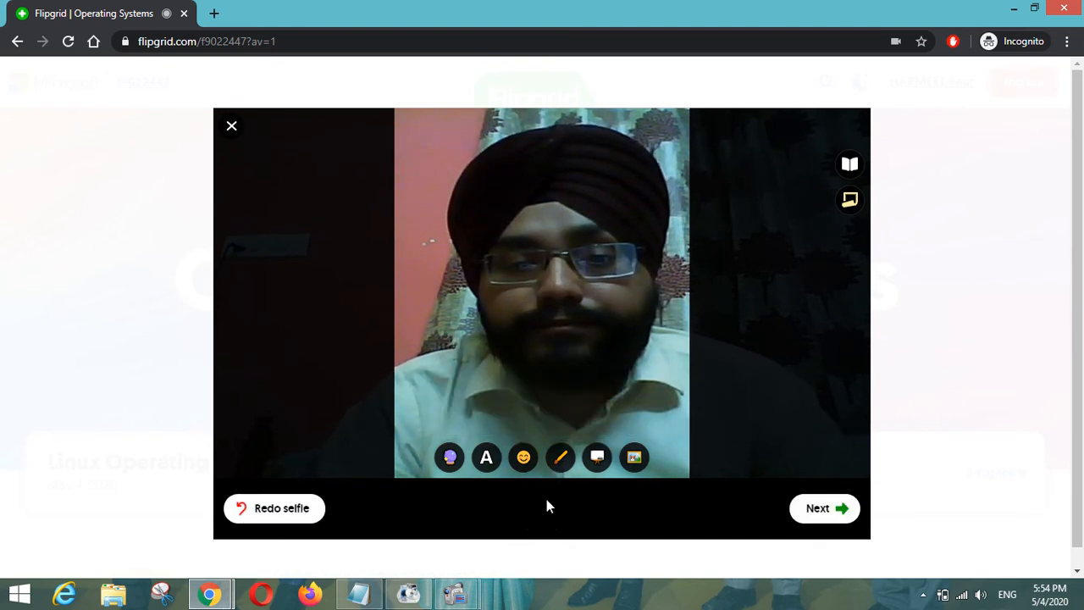
{"action": "left_click", "coordinate": [817, 508]}
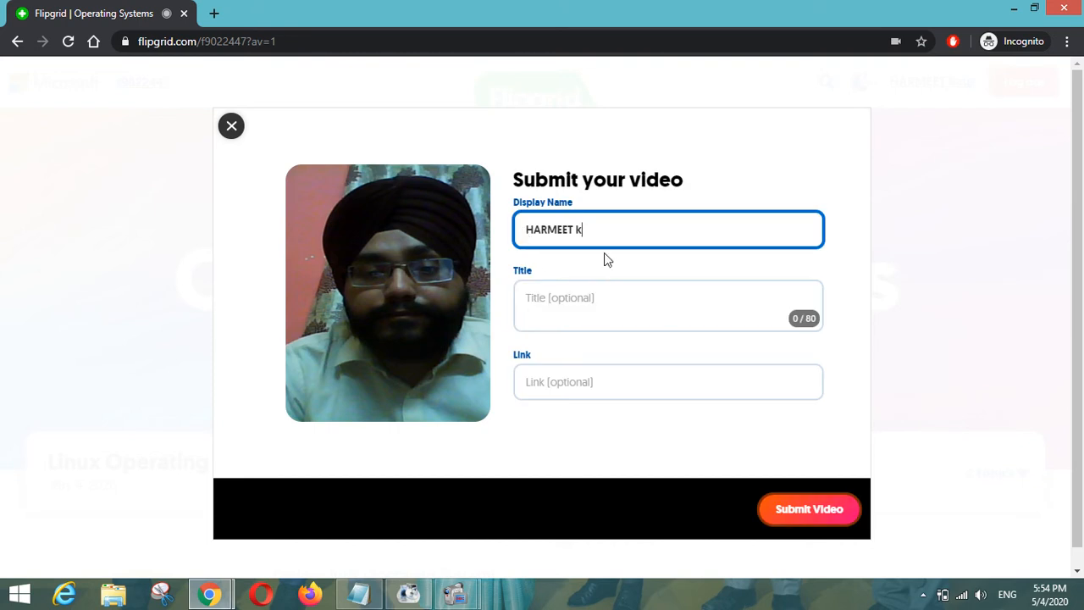
- Title the response 'Linux OS', submit the video and complete the Congrats screen
{"action": "left_click", "coordinate": [596, 301]}
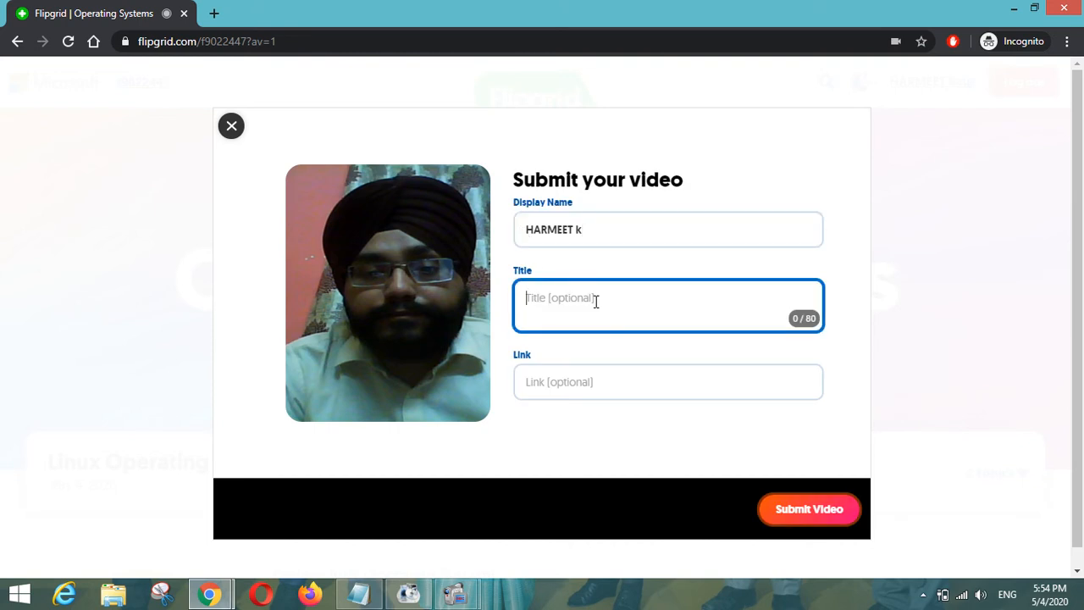
{"action": "type", "text": "Linux OS"}
{"action": "left_click", "coordinate": [798, 509]}
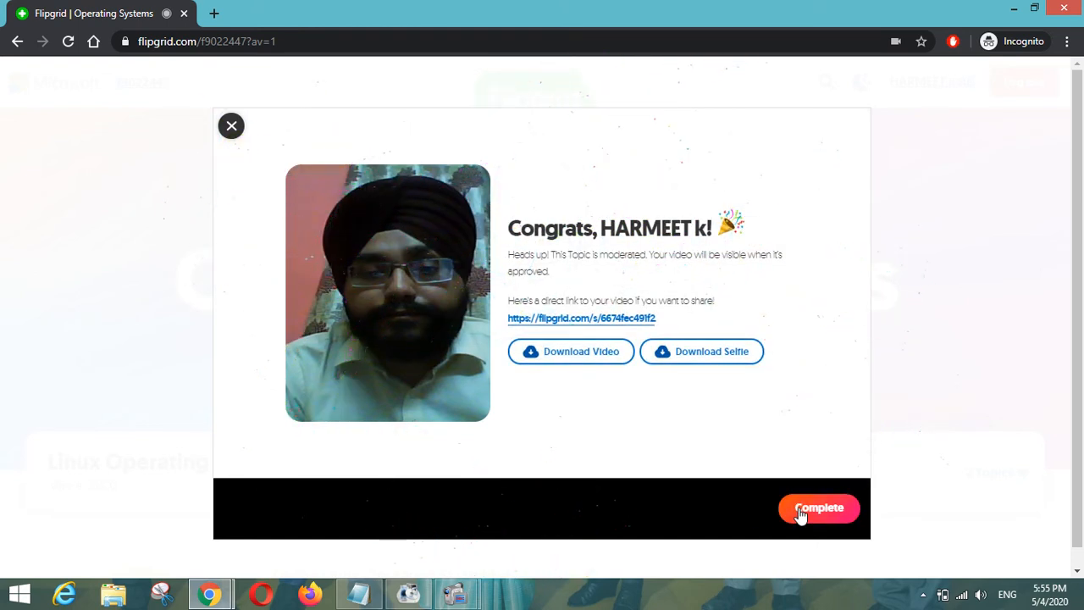
{"action": "left_click", "coordinate": [800, 510]}
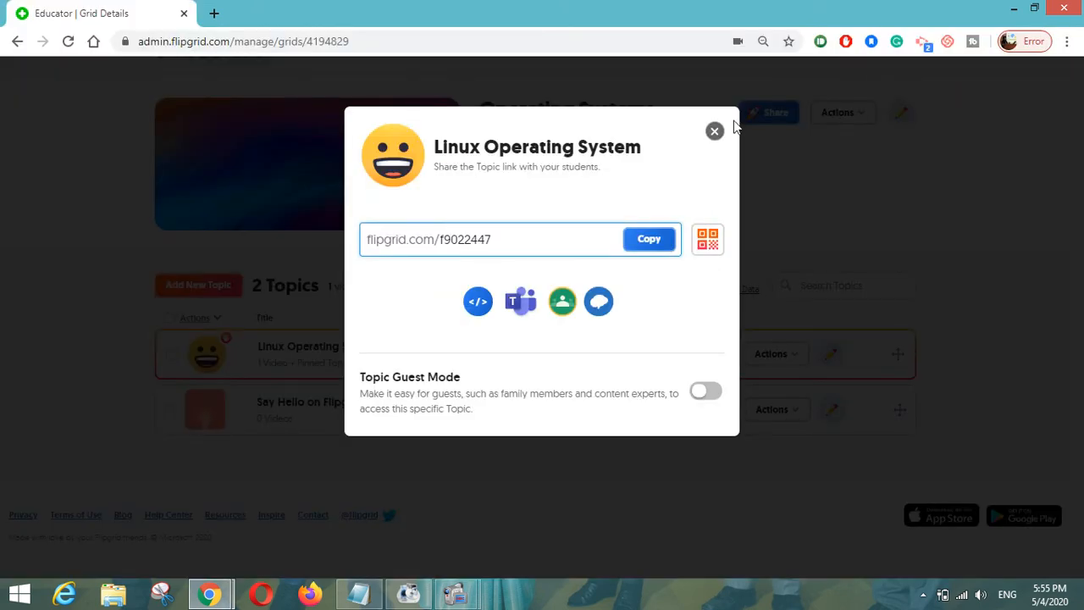
- Reload the grid and open the Linux Operating System topic, now showing 2 videos
{"action": "scroll", "coordinate": [483, 368], "scroll_direction": "up", "scroll_amount": 1}
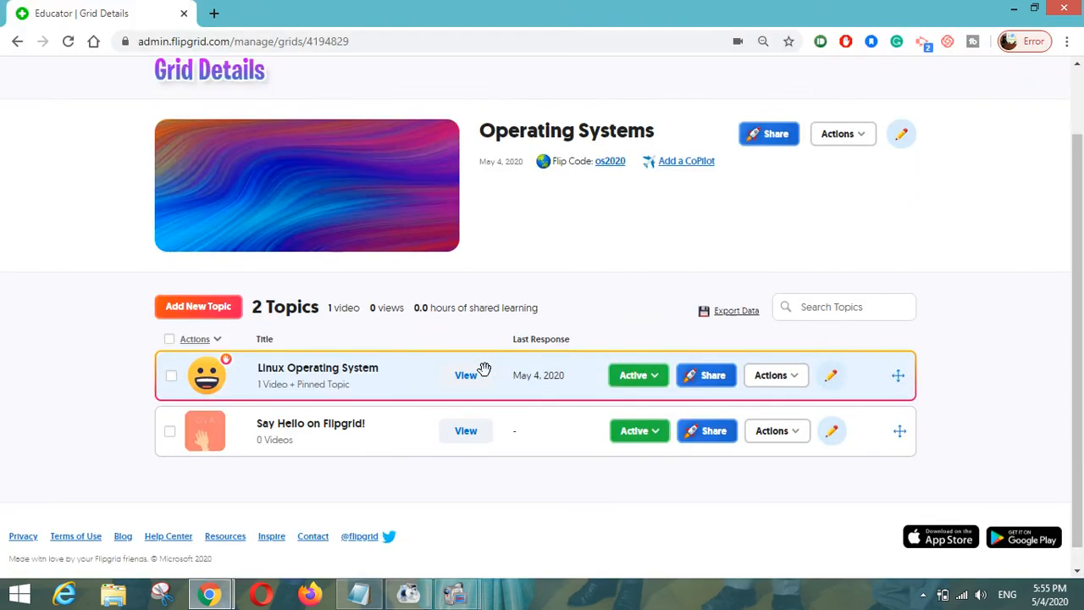
{"action": "scroll", "coordinate": [483, 369], "scroll_direction": "down", "scroll_amount": 1}
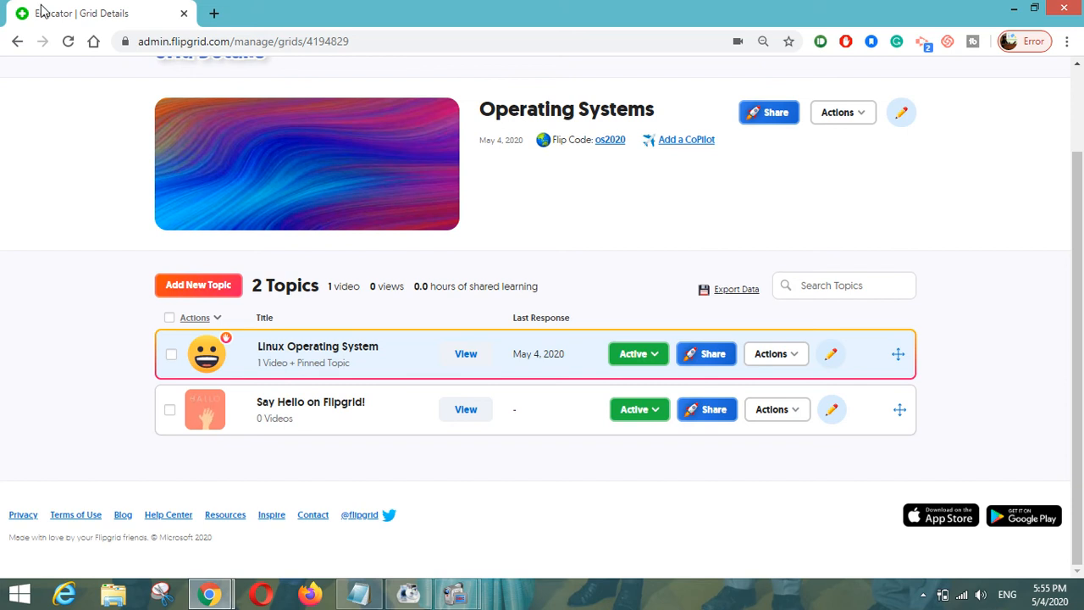
{"action": "left_click", "coordinate": [67, 42]}
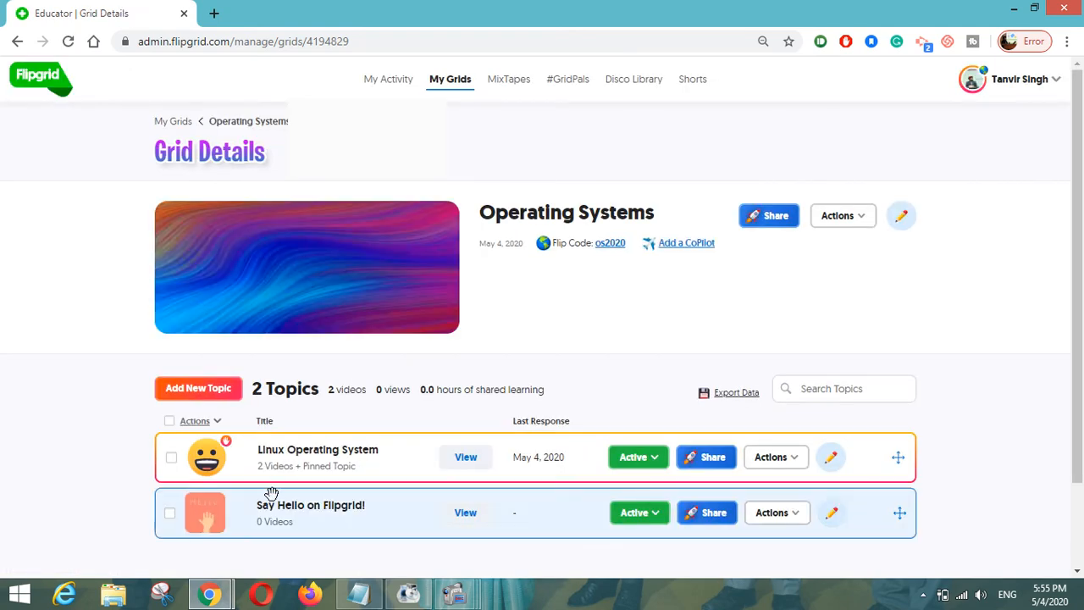
{"action": "left_click", "coordinate": [276, 478]}
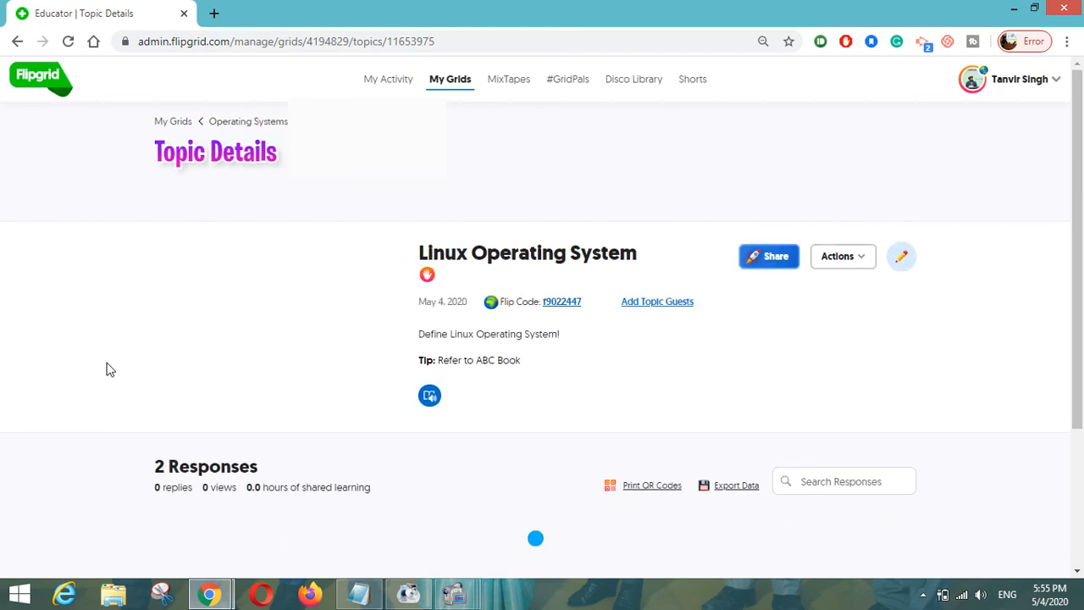
- Change the new response's visibility from Hidden to Active and show its actions
{"action": "scroll", "coordinate": [108, 369], "scroll_direction": "down", "scroll_amount": 3}
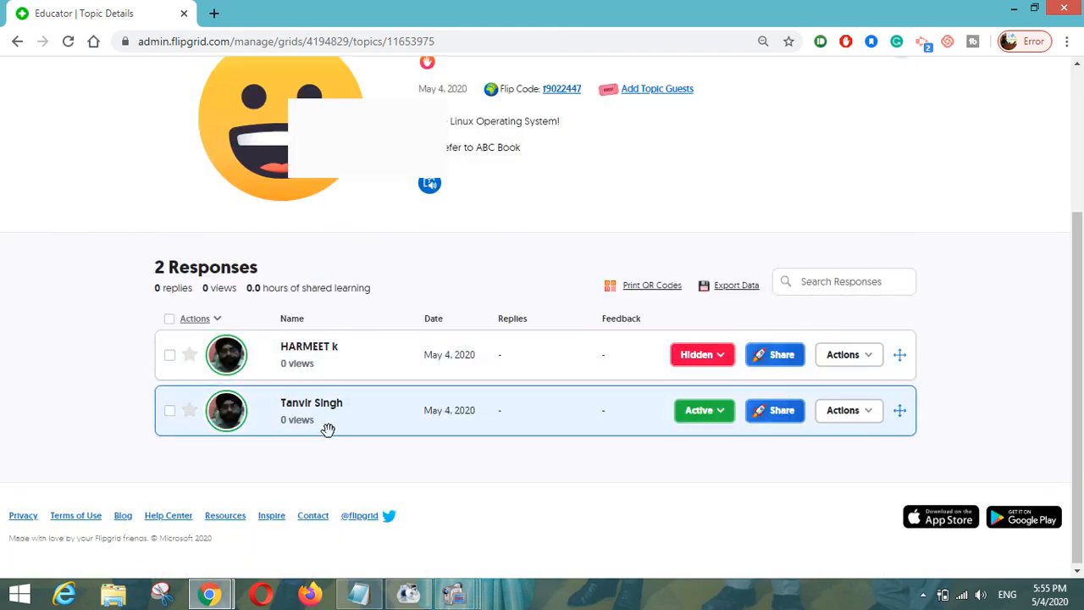
{"action": "left_click", "coordinate": [718, 364]}
{"action": "left_click", "coordinate": [690, 375]}
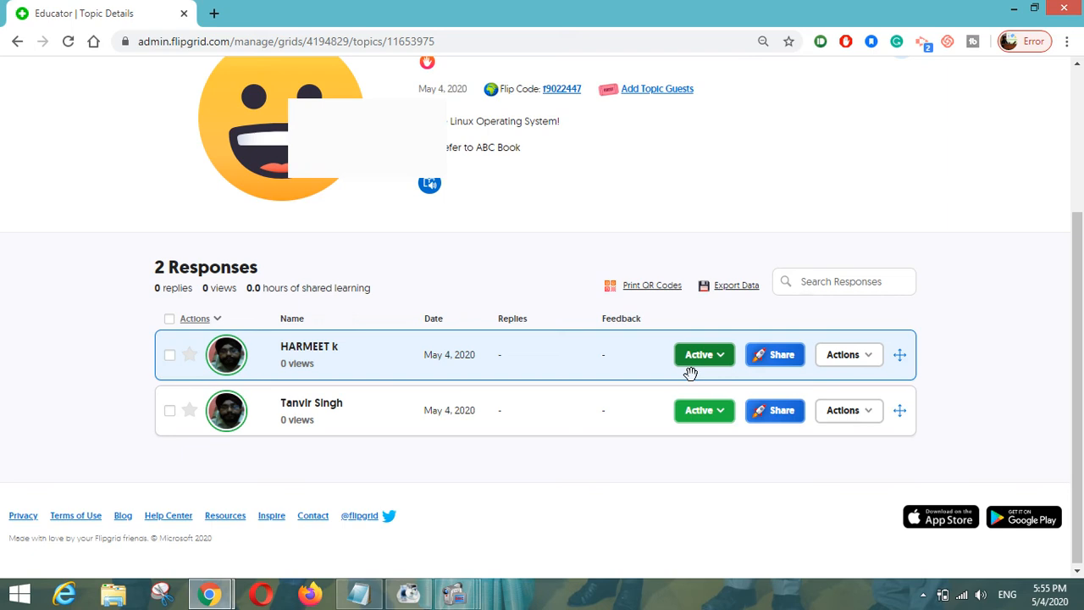
{"action": "left_click", "coordinate": [849, 357]}
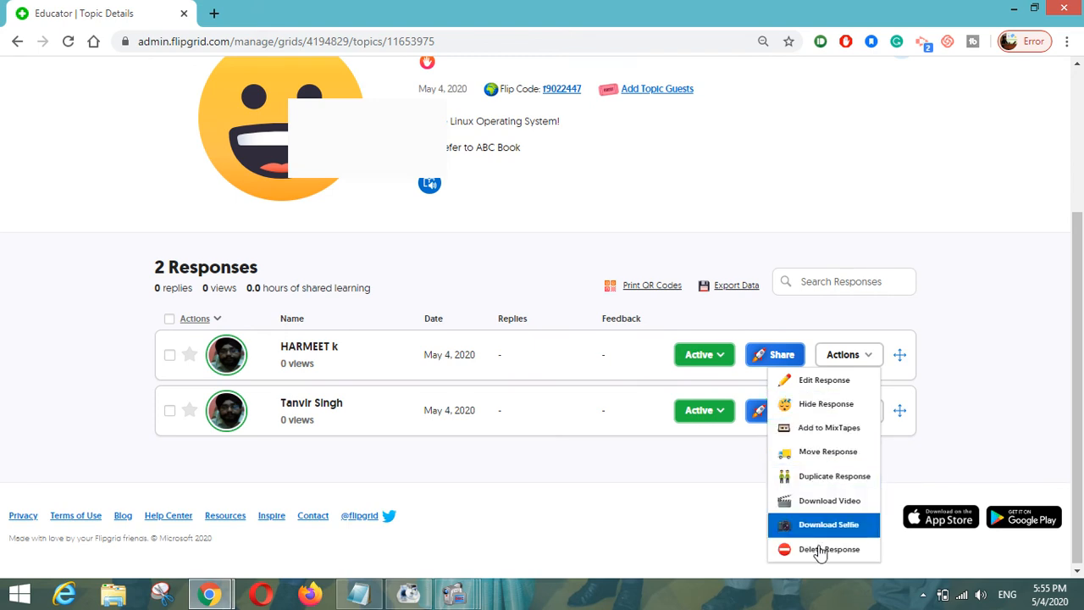
- Open the first student's response and score Ideas 5 and Performance 5
{"action": "left_click", "coordinate": [576, 484]}
{"action": "left_click", "coordinate": [323, 362]}
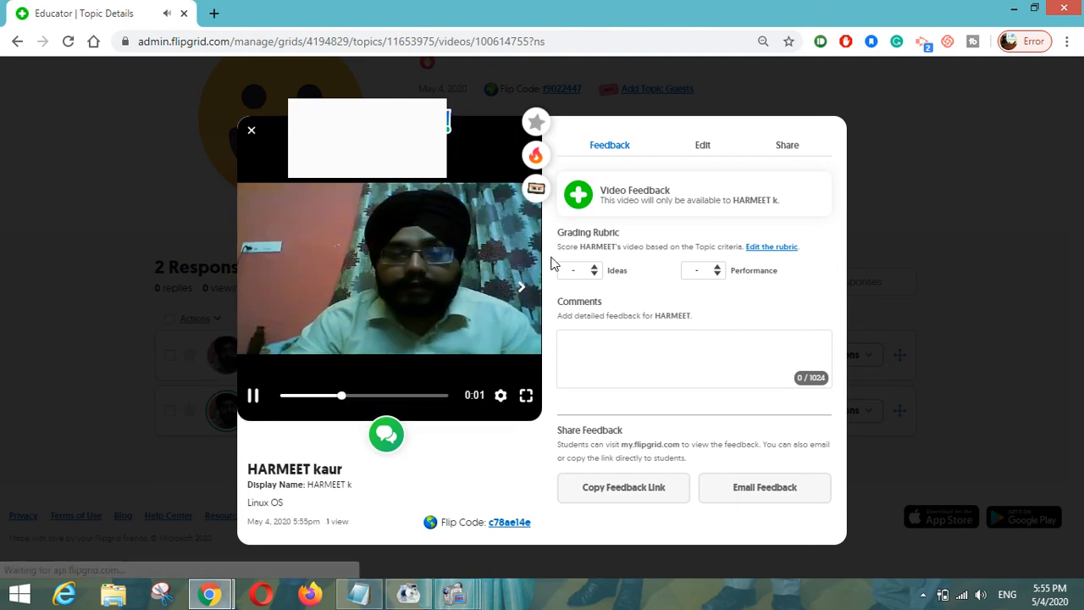
{"action": "left_click", "coordinate": [583, 271]}
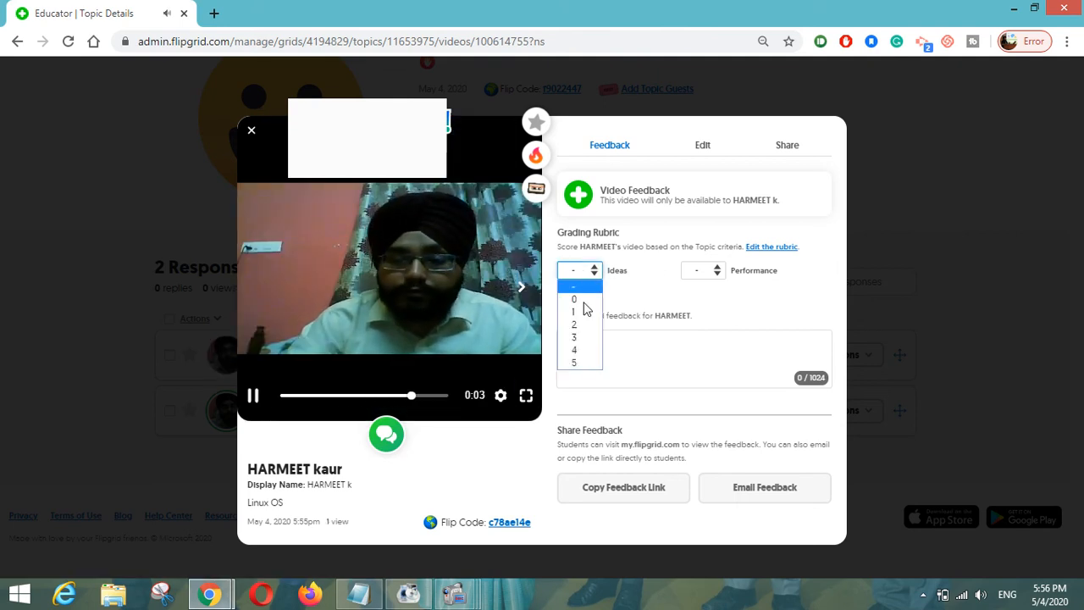
{"action": "left_click", "coordinate": [582, 358]}
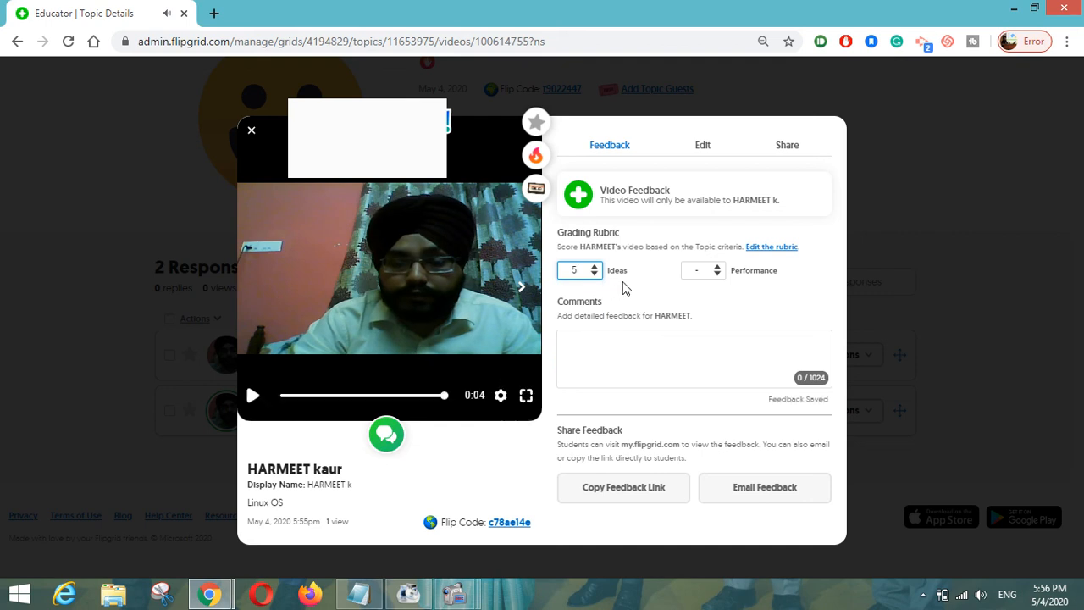
{"action": "left_click", "coordinate": [713, 272]}
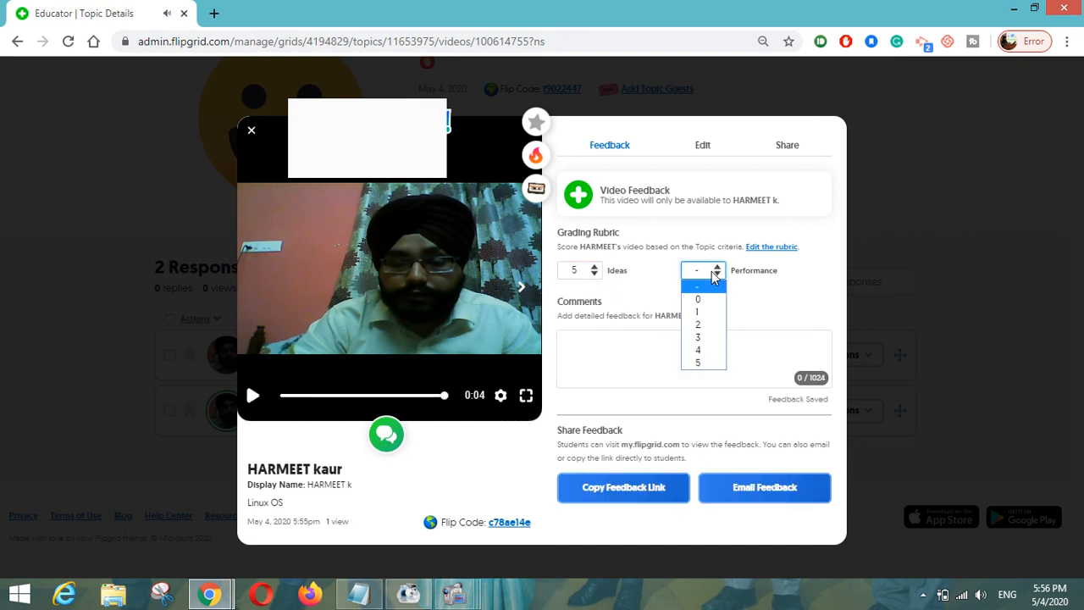
{"action": "left_click", "coordinate": [697, 362]}
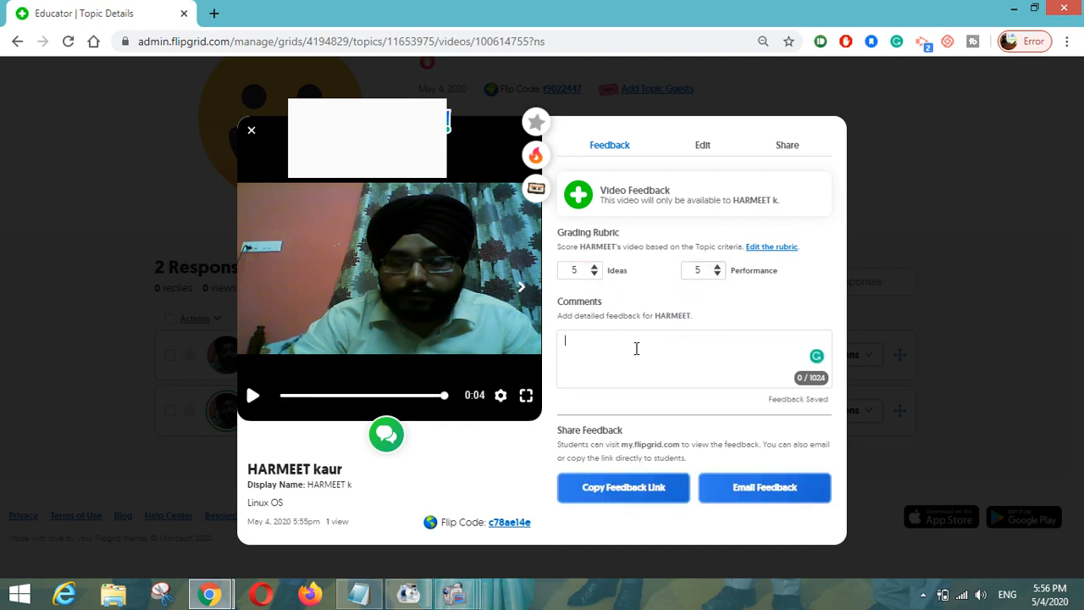
- Add the comment 'Excellent Video!', email the feedback, and close the response
{"action": "type", "text": "xcellent Video!"}
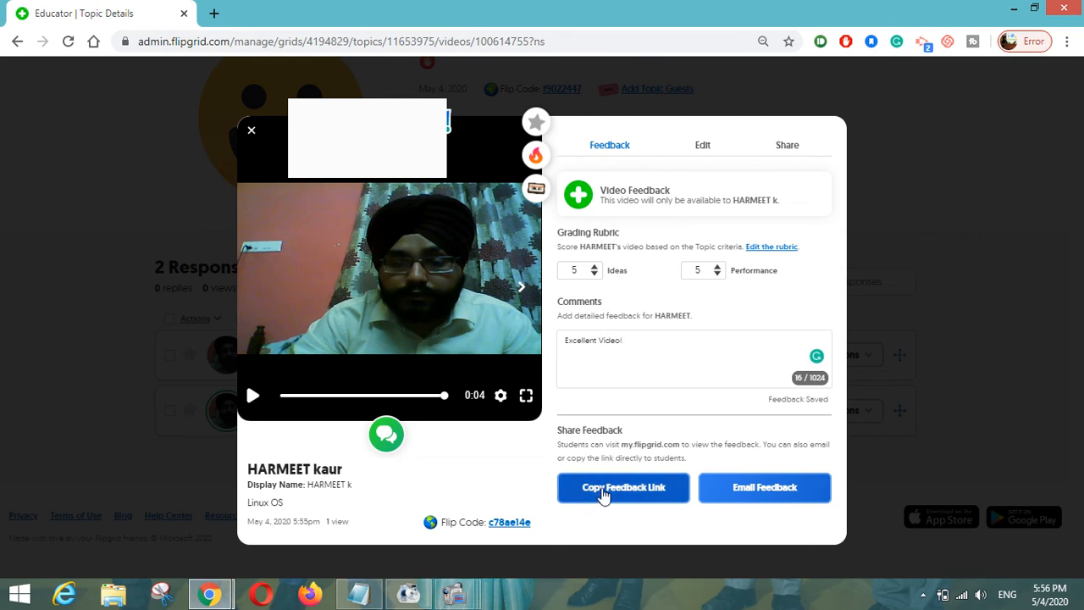
{"action": "left_click", "coordinate": [738, 489]}
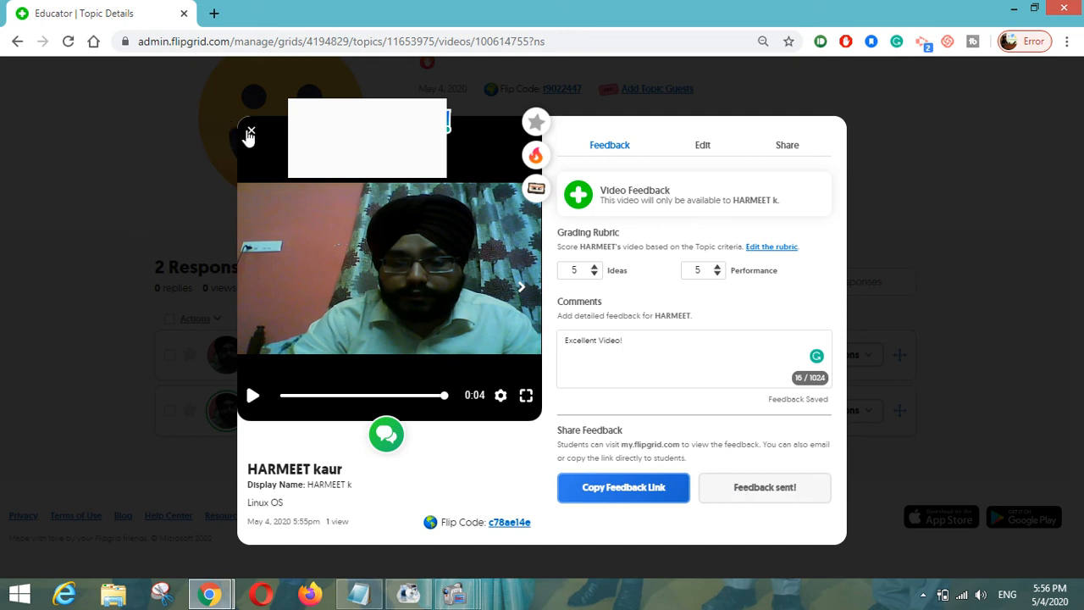
{"action": "left_click", "coordinate": [249, 132]}
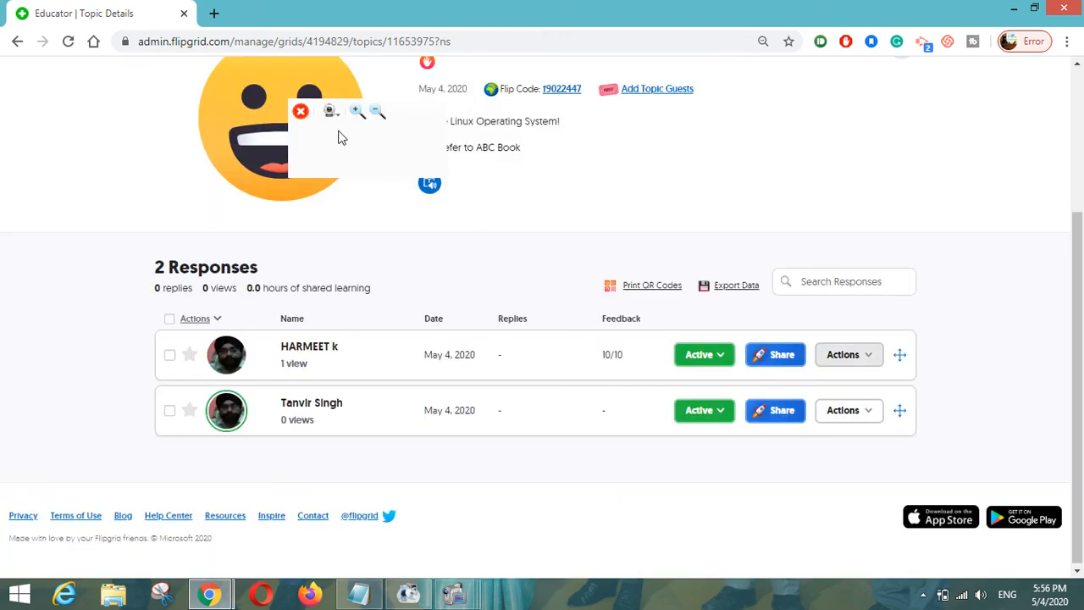
- Scroll the topic page, dismiss the topic options, and return to the Operating Systems grid
{"action": "left_click", "coordinate": [378, 111]}
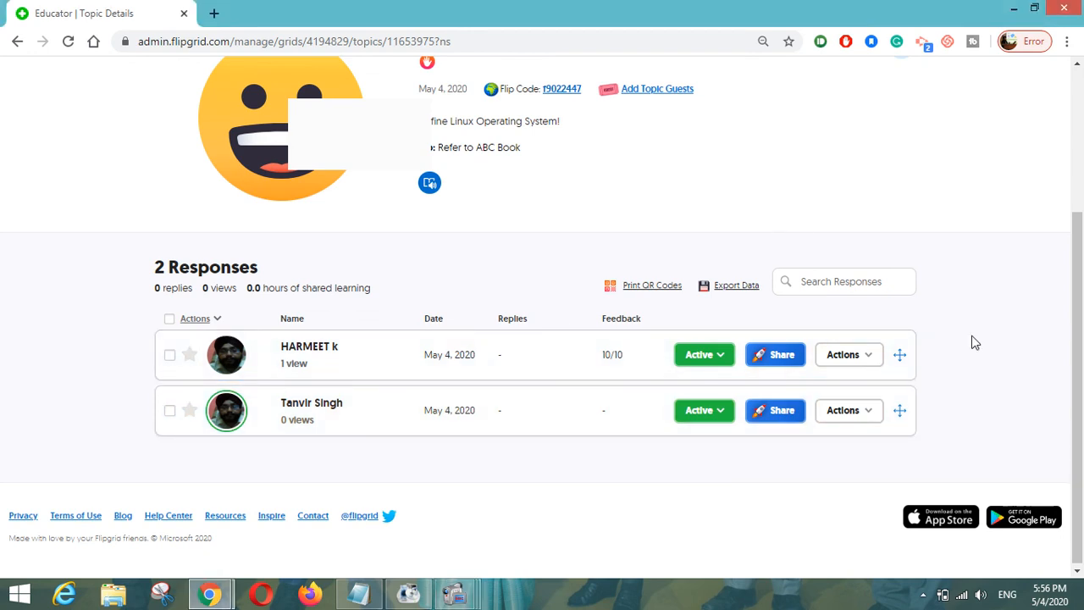
{"action": "scroll", "coordinate": [974, 342], "scroll_direction": "up", "scroll_amount": 3}
{"action": "scroll", "coordinate": [974, 342], "scroll_direction": "down", "scroll_amount": 1}
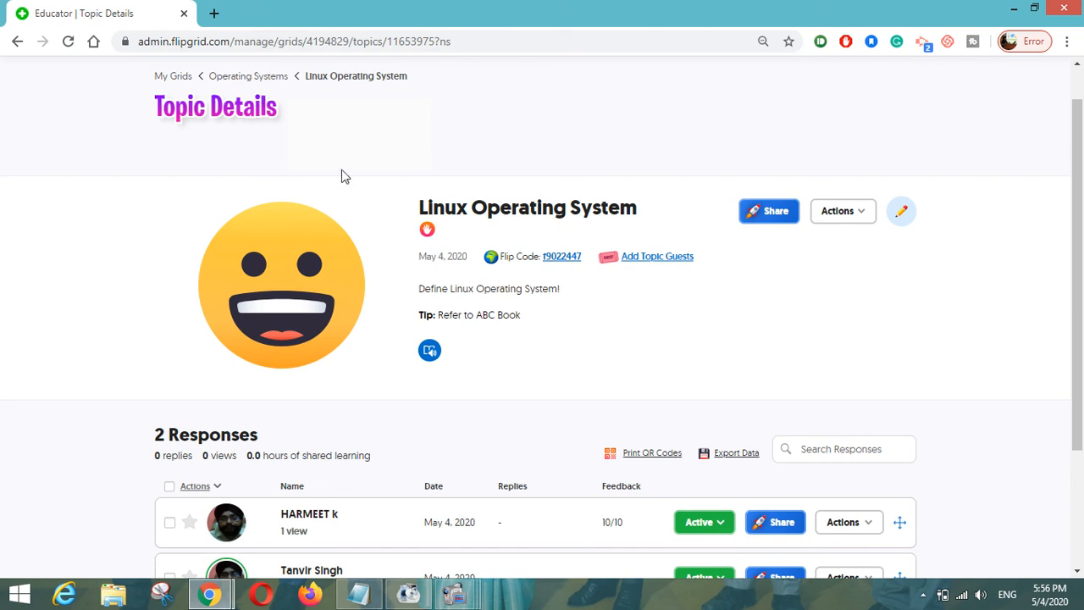
{"action": "scroll", "coordinate": [429, 283], "scroll_direction": "down", "scroll_amount": 3}
{"action": "scroll", "coordinate": [438, 285], "scroll_direction": "up", "scroll_amount": 4}
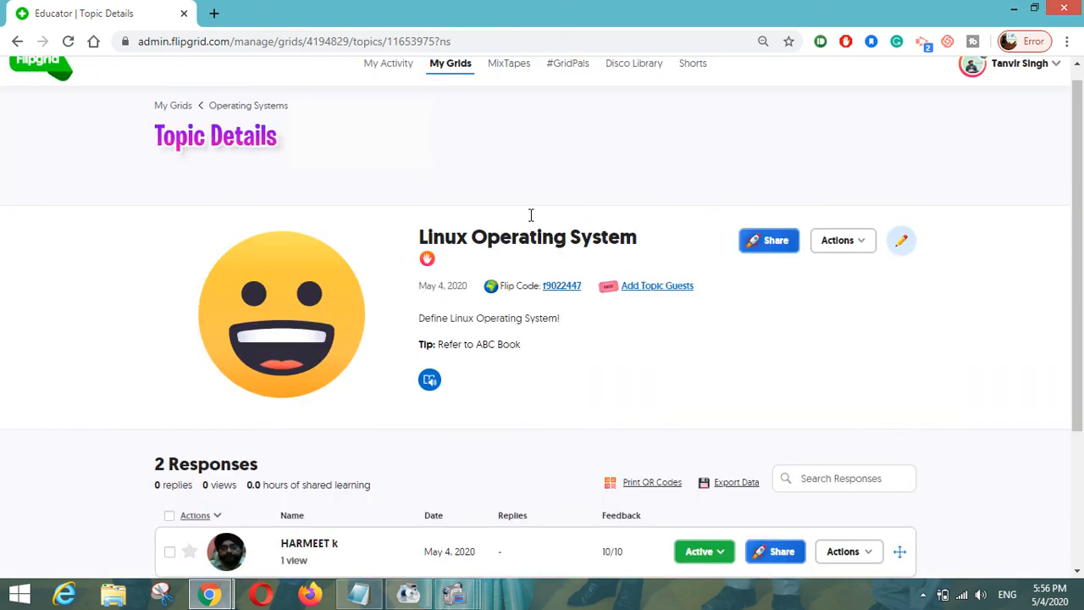
{"action": "scroll", "coordinate": [738, 271], "scroll_direction": "down", "scroll_amount": 1}
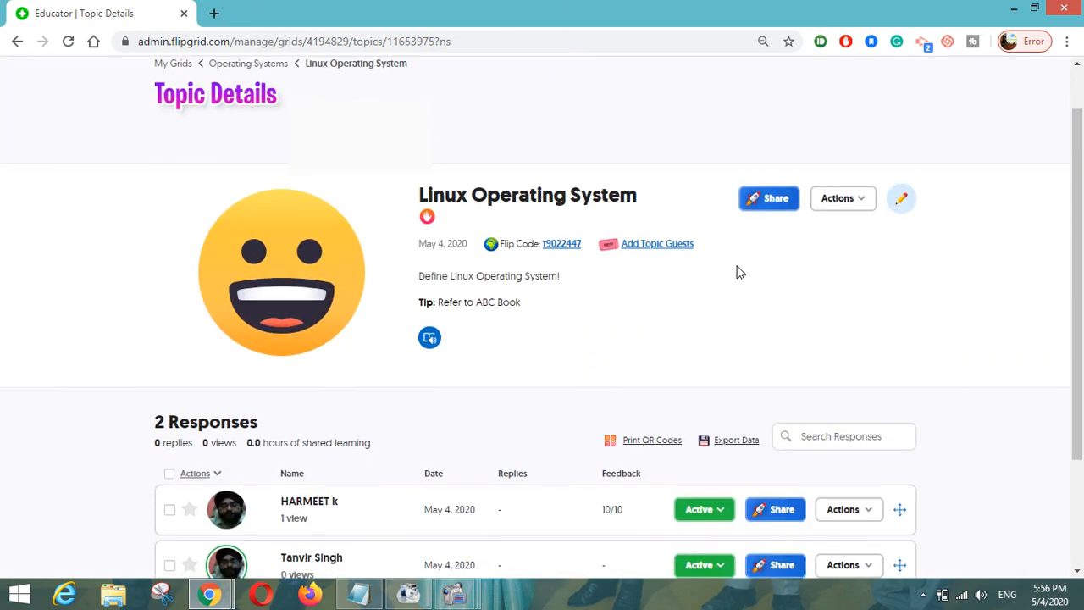
{"action": "left_click", "coordinate": [832, 196]}
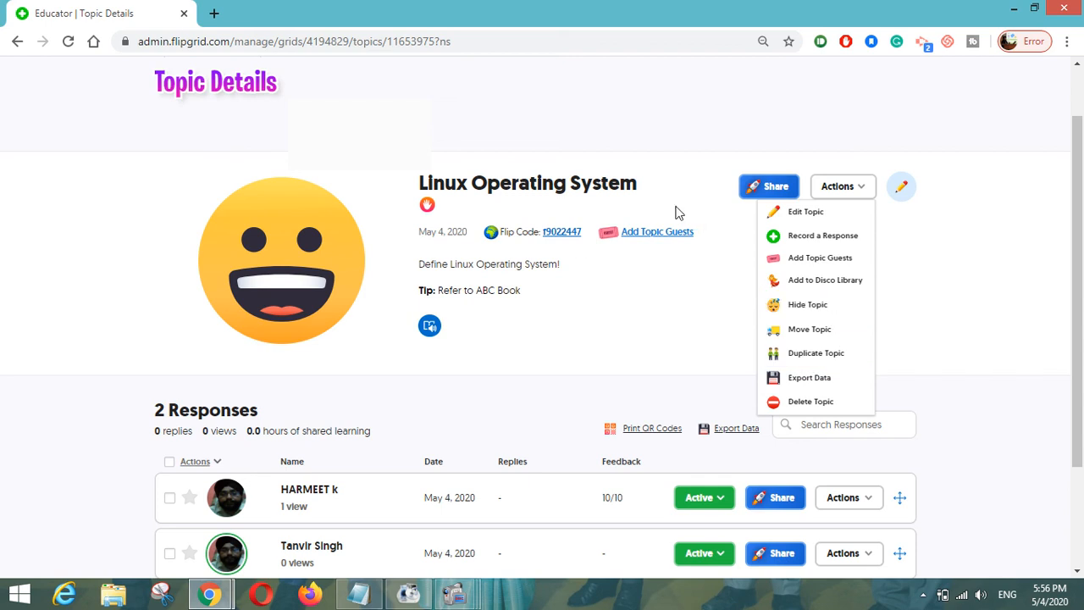
{"action": "left_click", "coordinate": [671, 306]}
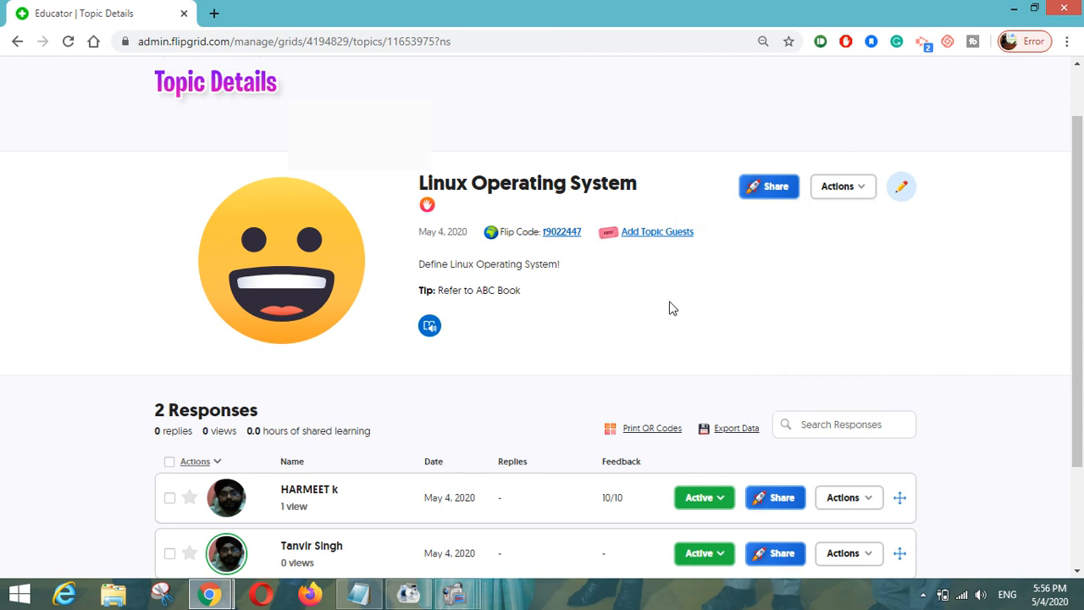
{"action": "scroll", "coordinate": [382, 277], "scroll_direction": "up", "scroll_amount": 2}
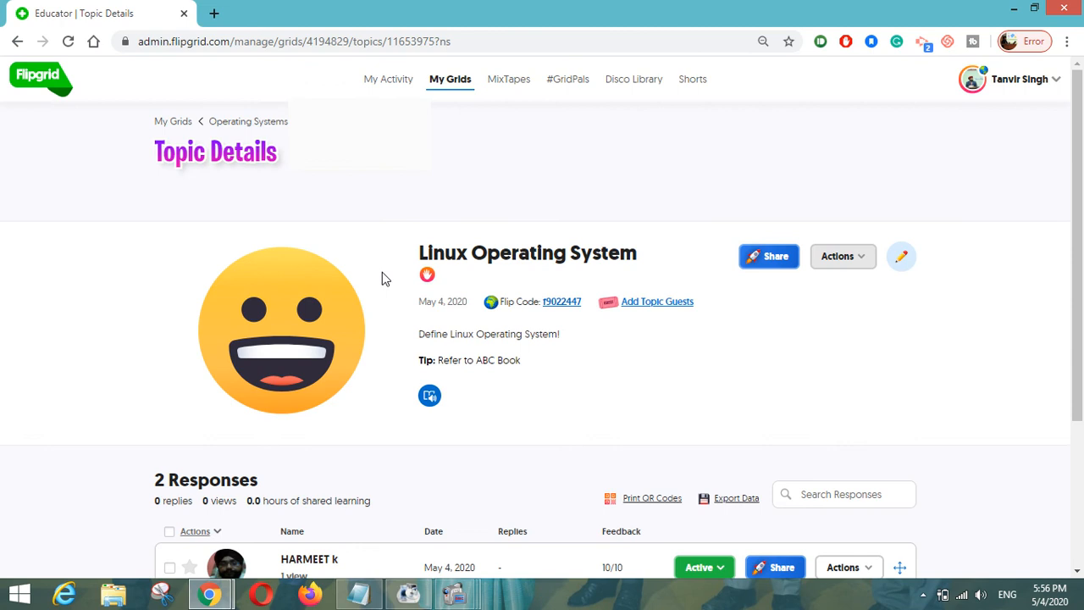
{"action": "left_click", "coordinate": [228, 122]}
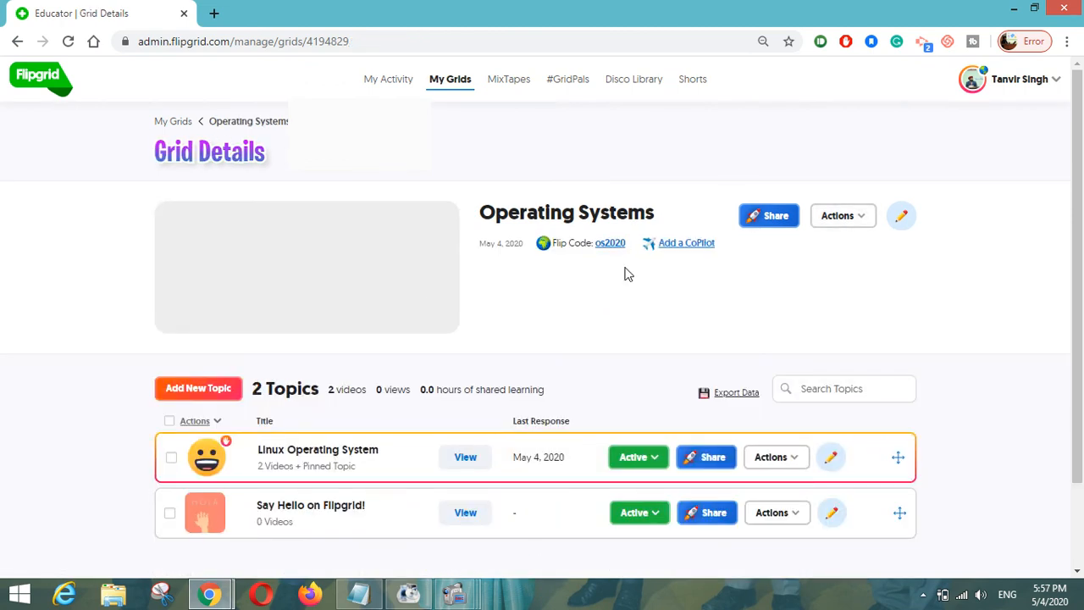
- Invite a fellow educator as CoPilot using their saved e-mail suggestion, then close the invite window
{"action": "left_click", "coordinate": [684, 244]}
{"action": "left_click", "coordinate": [528, 255]}
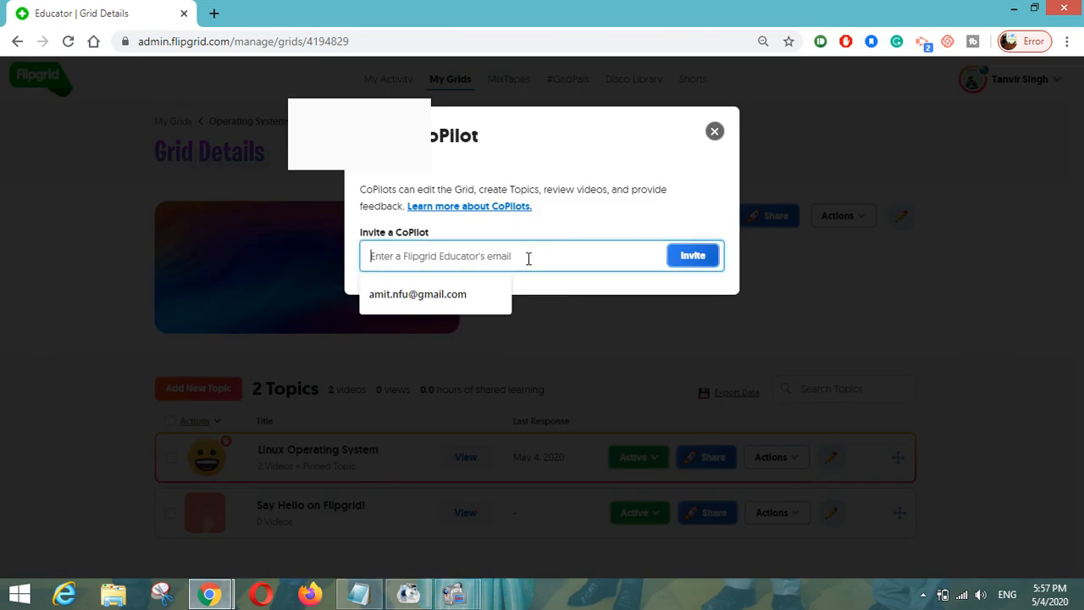
{"action": "left_click", "coordinate": [478, 292]}
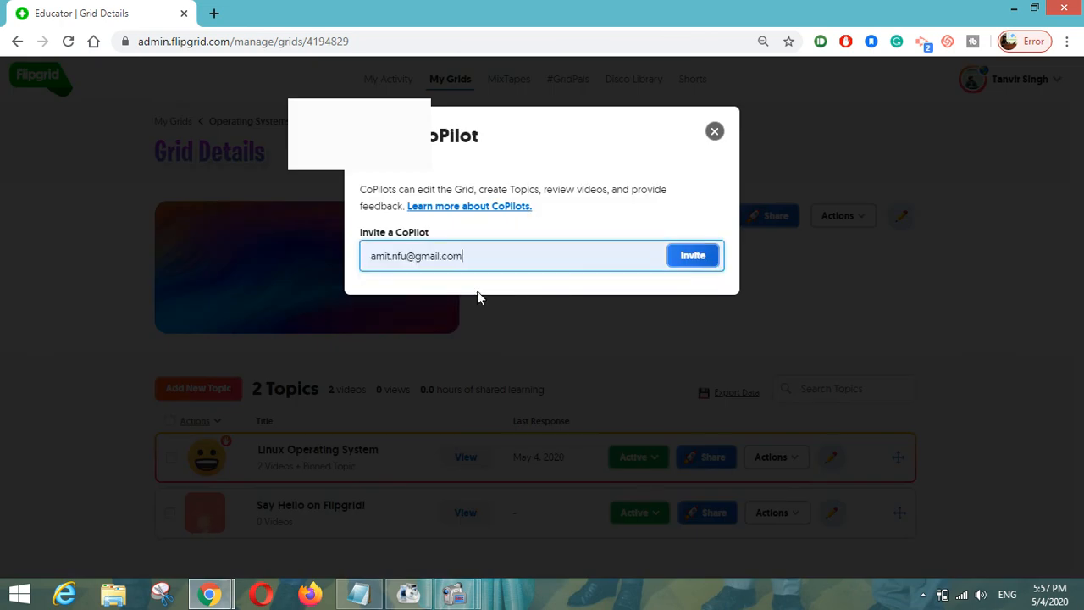
{"action": "left_click", "coordinate": [694, 261]}
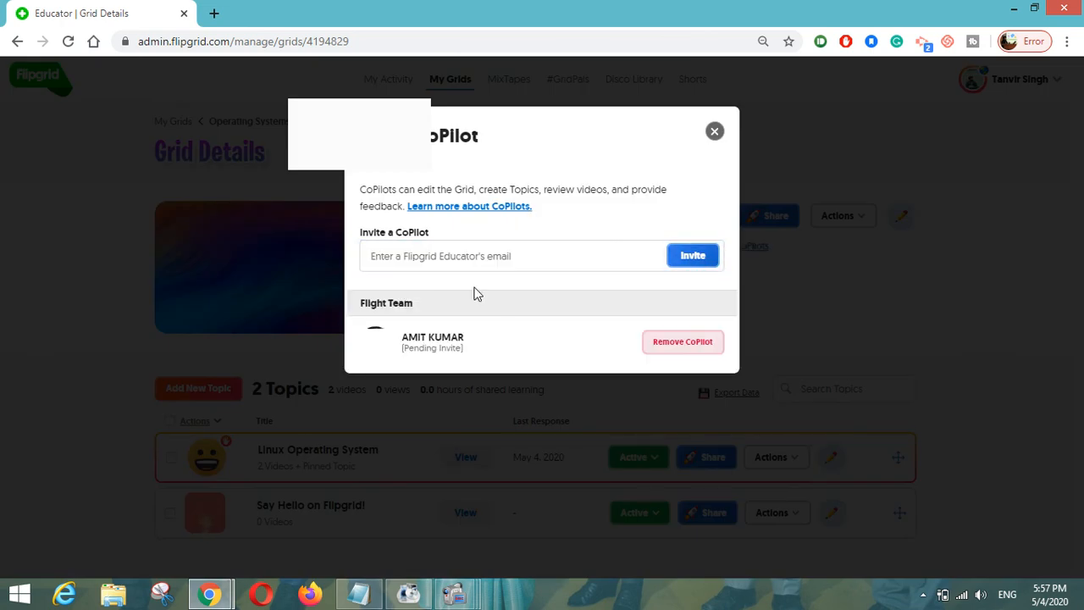
{"action": "left_click", "coordinate": [714, 133]}
- Scroll the Grid Details page to review the Linux Operating System and Say Hello on Flipgrid! topics
{"action": "scroll", "coordinate": [605, 334], "scroll_direction": "down", "scroll_amount": 2}
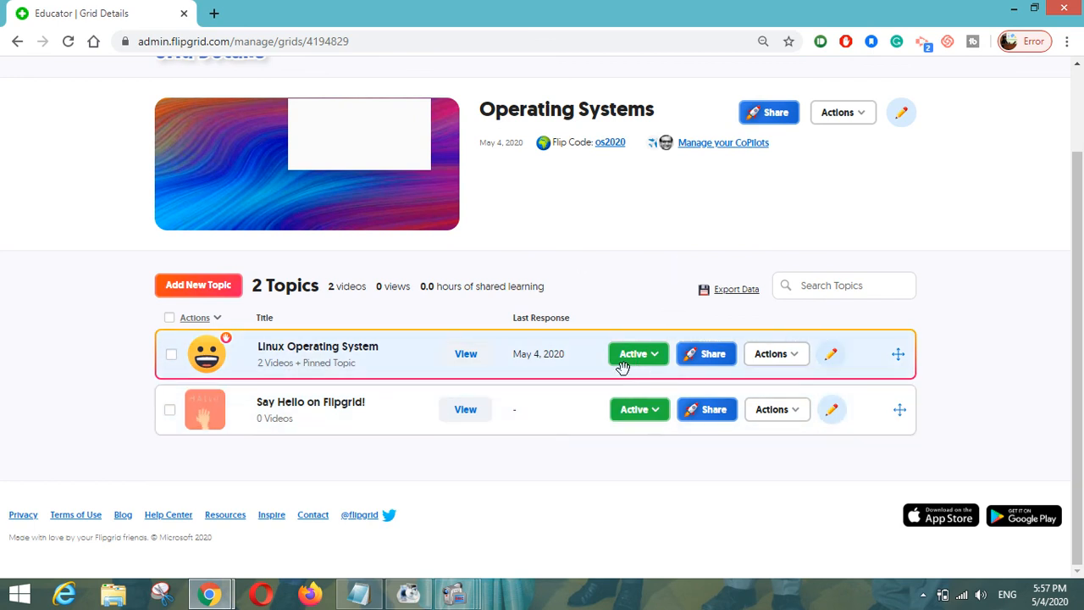
{"action": "scroll", "coordinate": [622, 414], "scroll_direction": "up", "scroll_amount": 2}
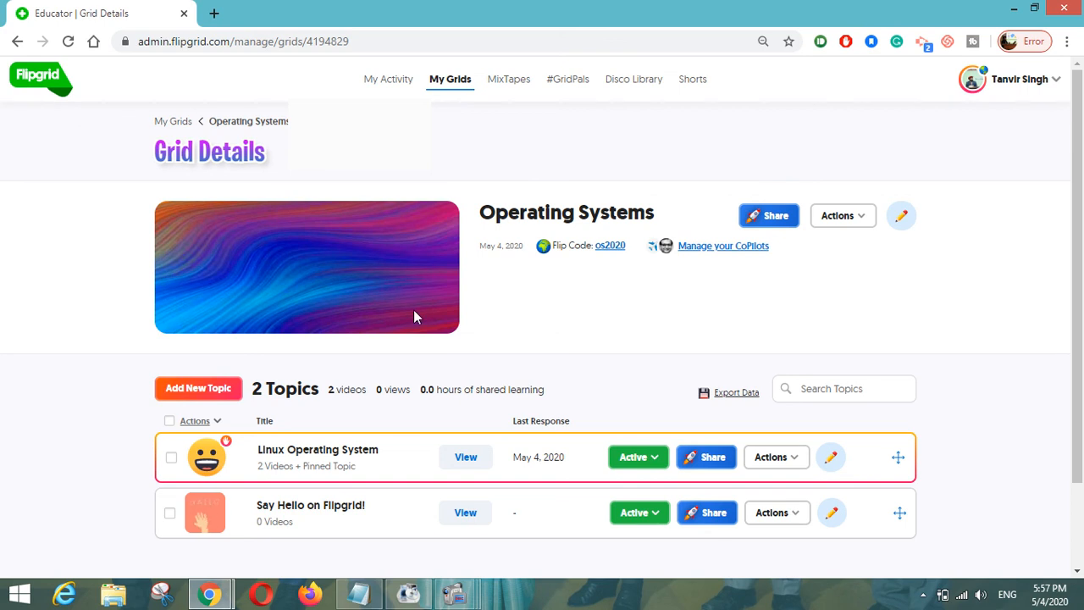
{"action": "scroll", "coordinate": [375, 435], "scroll_direction": "down", "scroll_amount": 2}
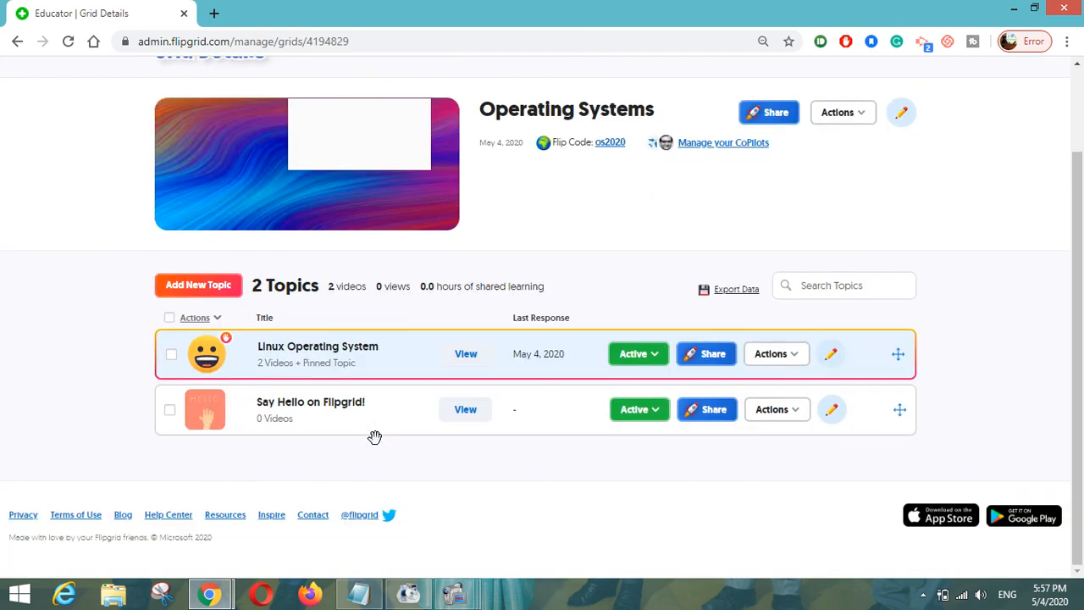
{"action": "scroll", "coordinate": [375, 436], "scroll_direction": "up", "scroll_amount": 2}
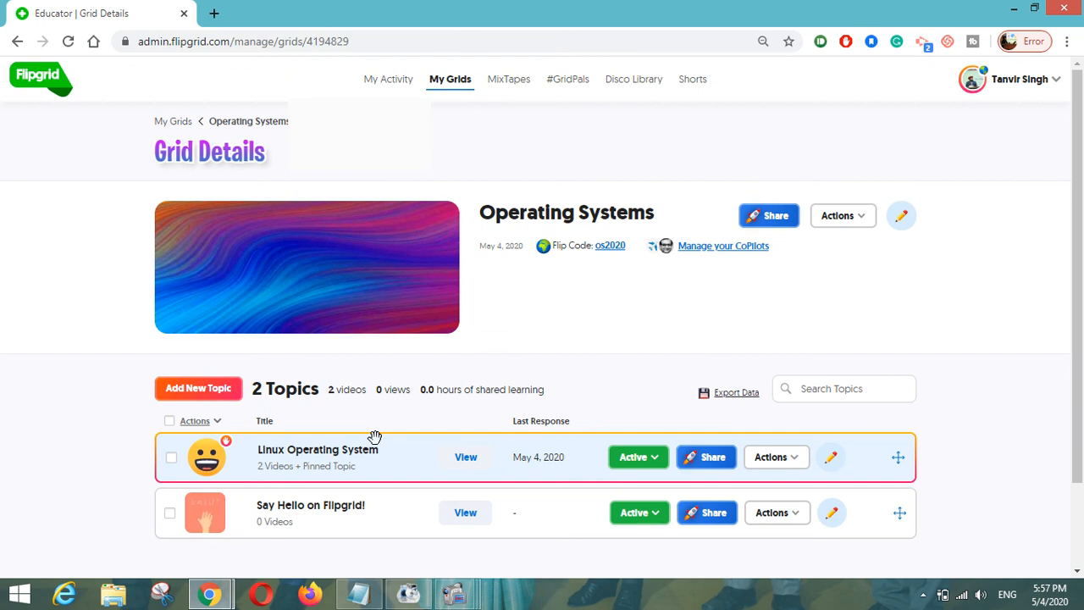